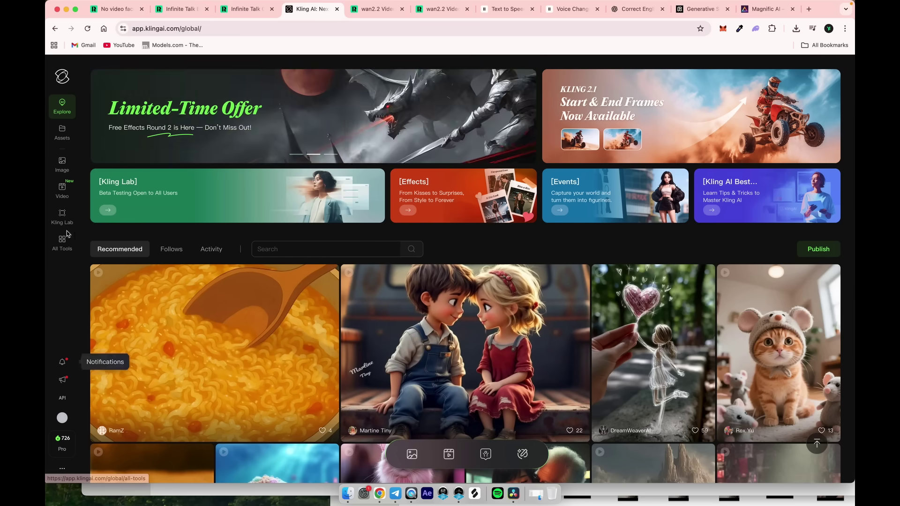
Open Kling AI's Avatar builder and upload the face jpg from the LIPSYNC folder
left_click(66, 242)
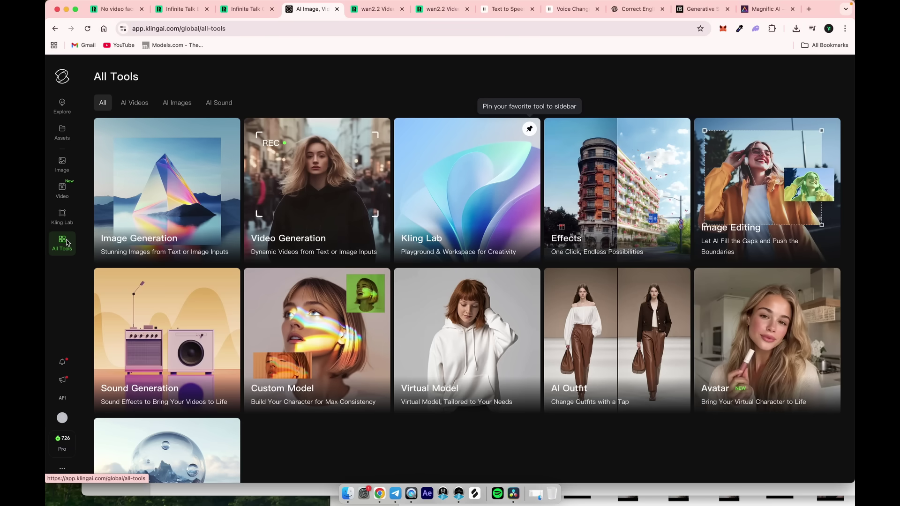
left_click(770, 341)
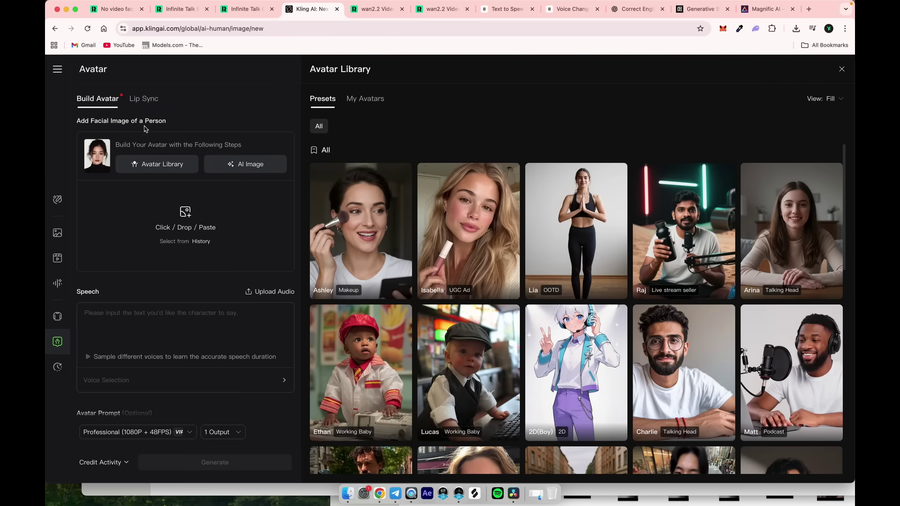
left_click(182, 220)
double_click(213, 105)
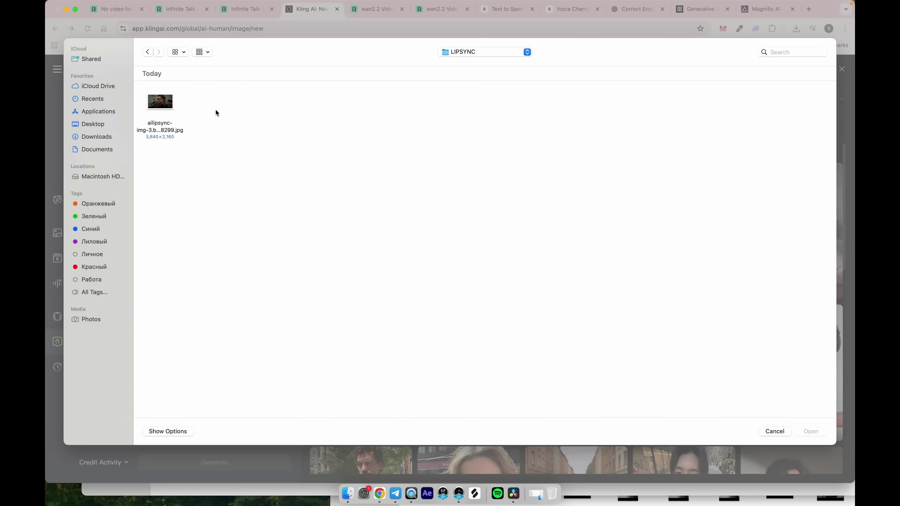
left_click(165, 104)
key("Return")
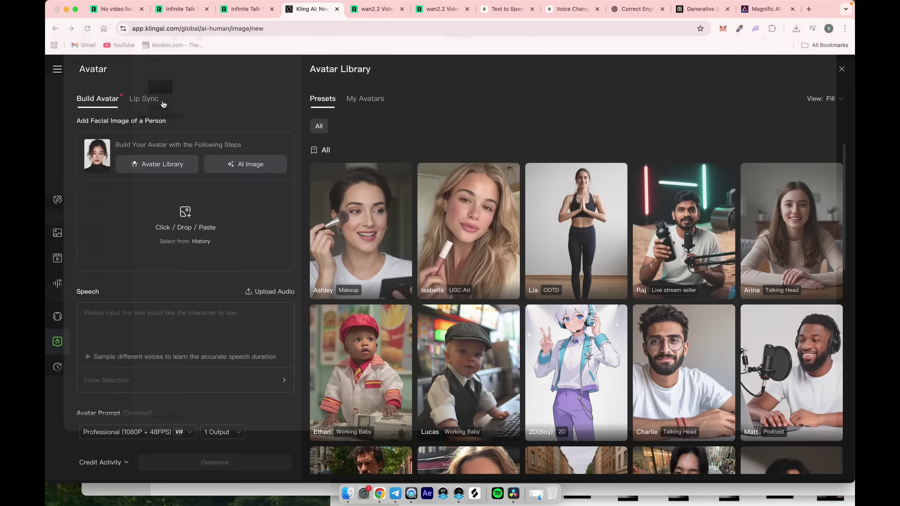
scroll(171, 351, "down", 2)
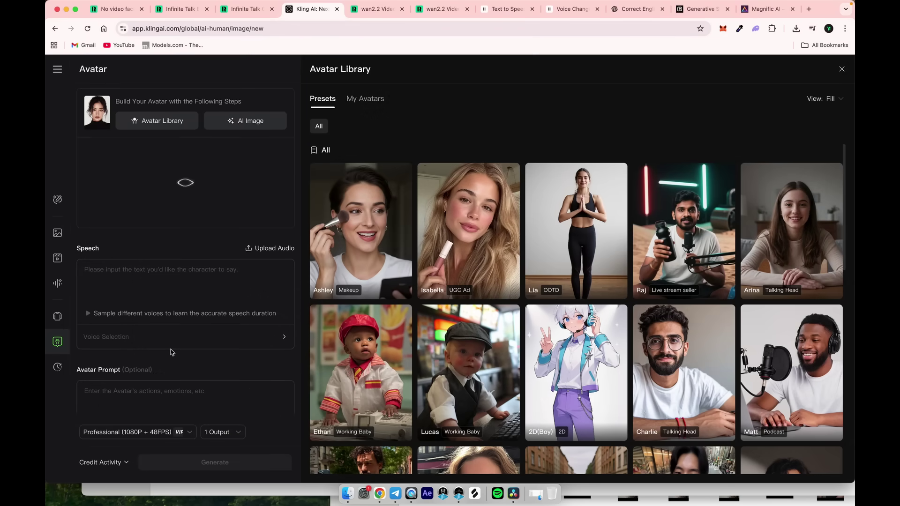
Upload 2a.mp3 from the Desktop as the avatar's audio
left_click(270, 251)
left_click(99, 124)
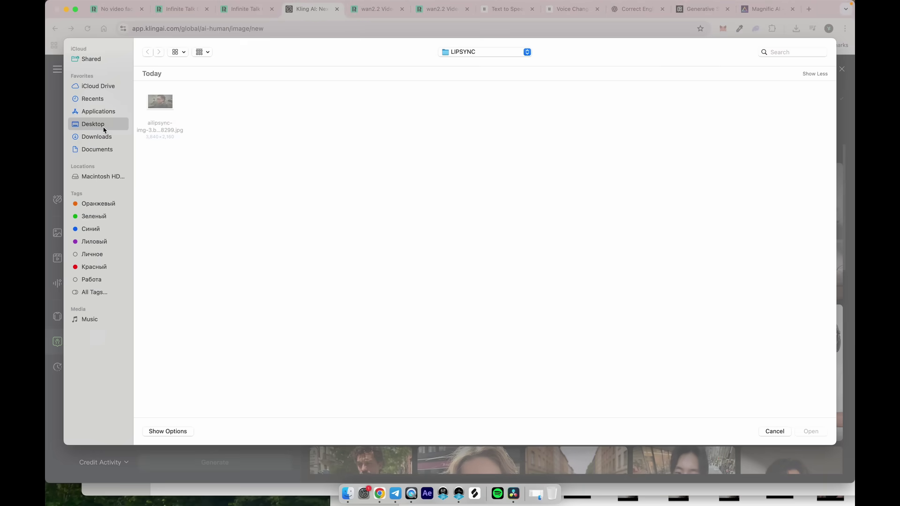
left_click(164, 115)
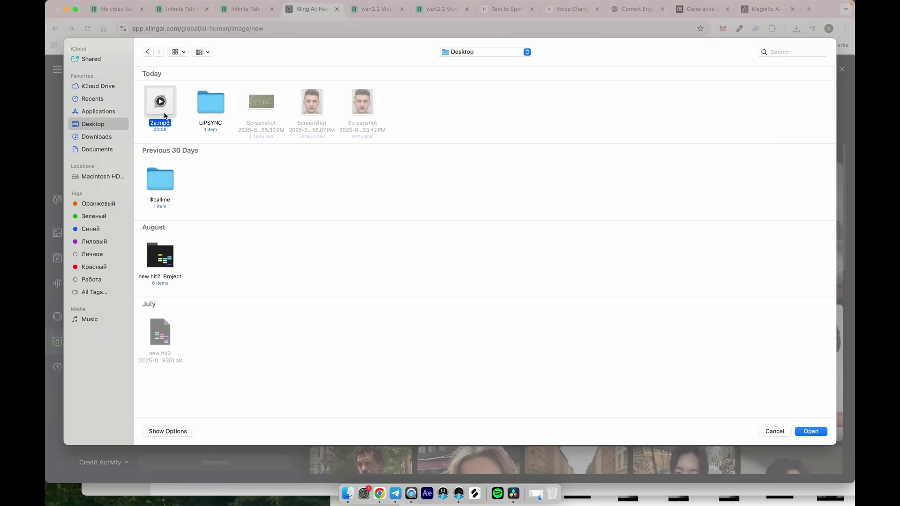
key("Return")
scroll(200, 311, "down", 2)
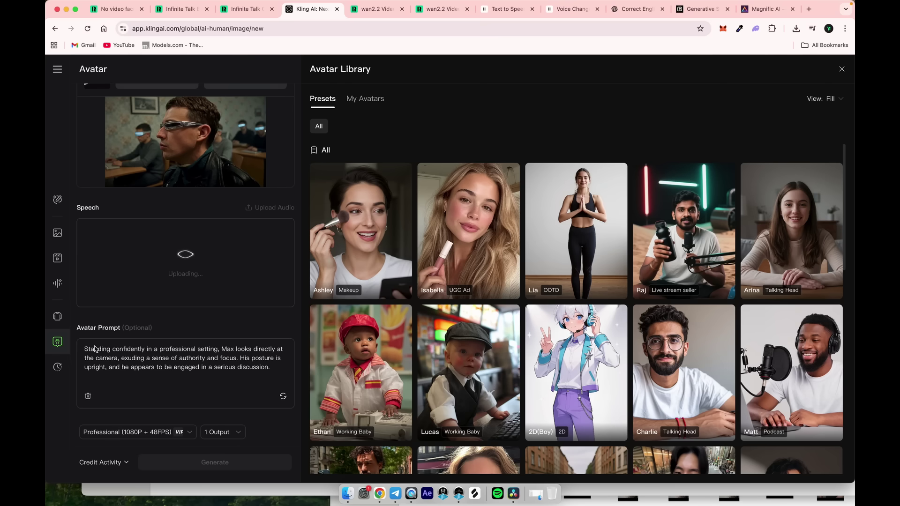
Prompt 'Man singing song', keep Professional 1080P 48FPS quality, and generate the avatar video
key("super+a")
type("Man singing son")
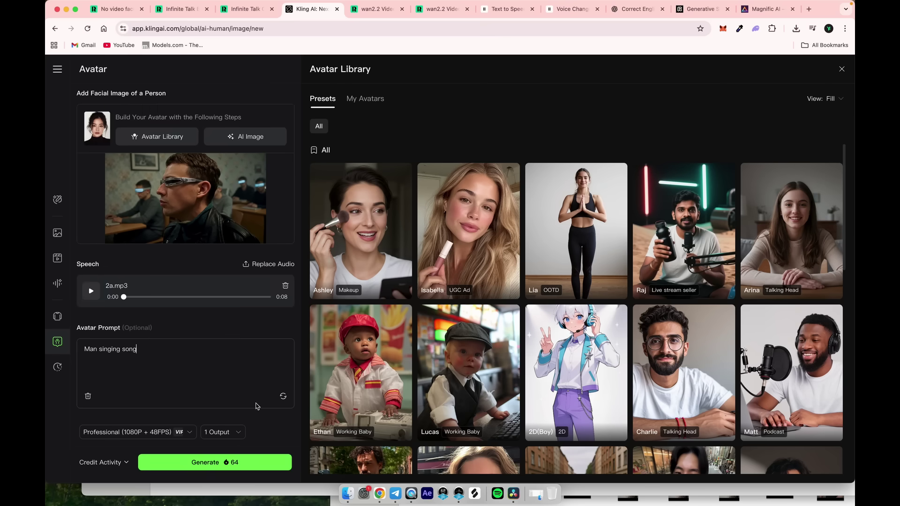
left_click(166, 435)
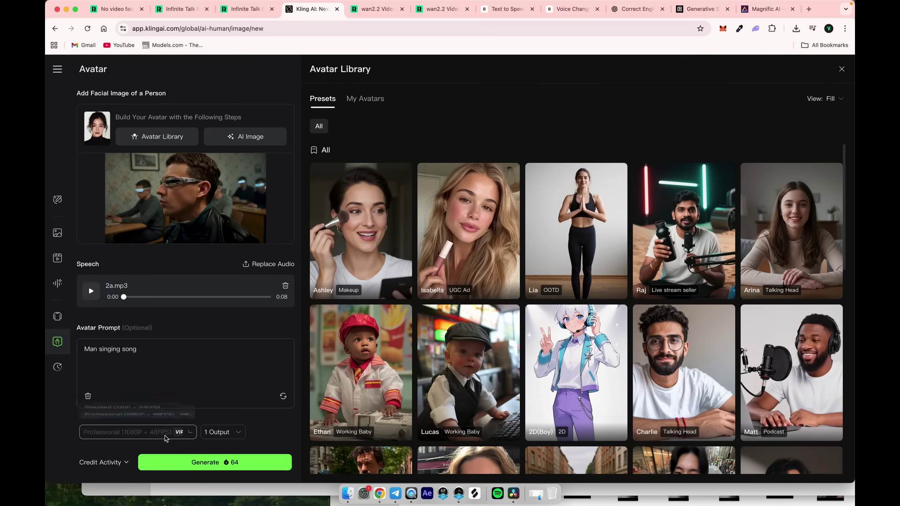
left_click(161, 408)
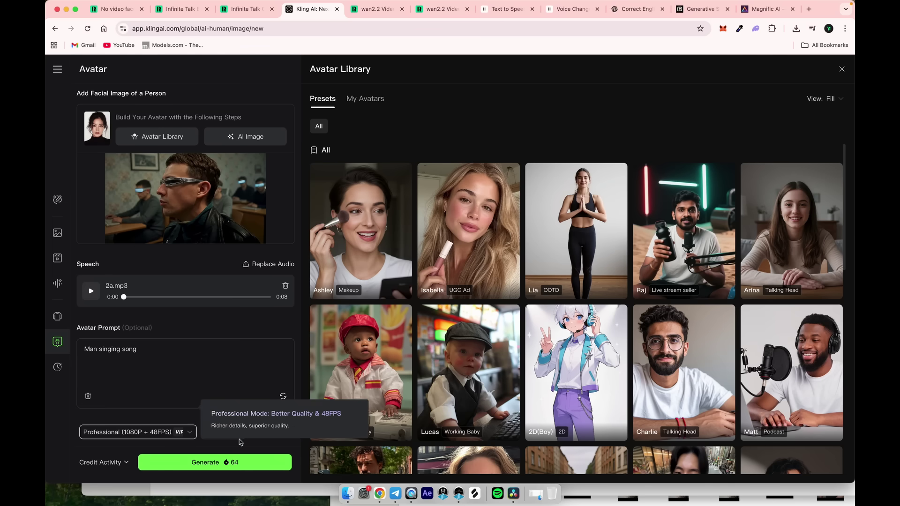
left_click(229, 463)
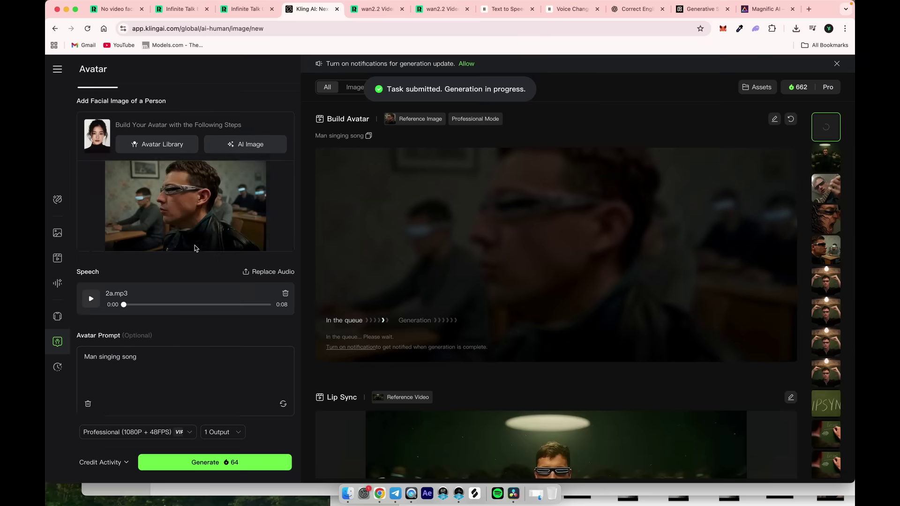
scroll(182, 186, "up", 1)
Load the downloaded lip-sync video into the Lip Sync editor and preview it
left_click(143, 99)
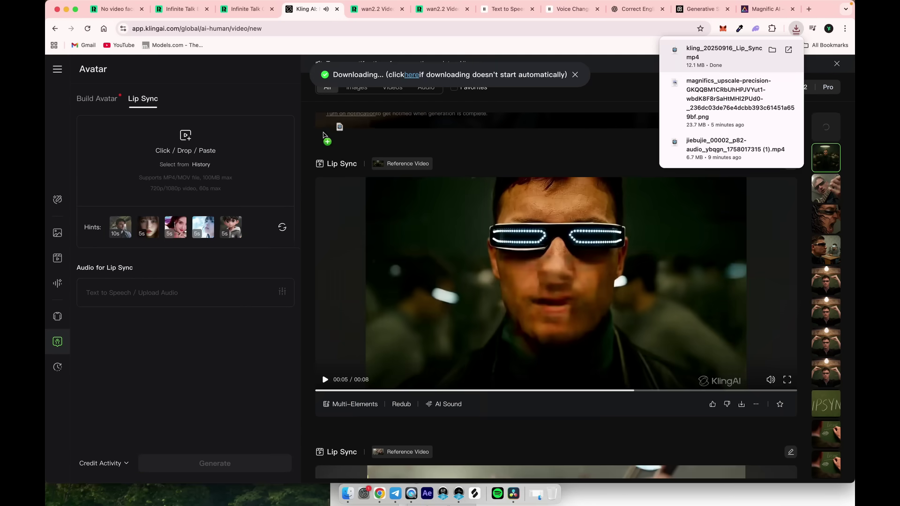
left_click_drag(323, 135, 191, 161)
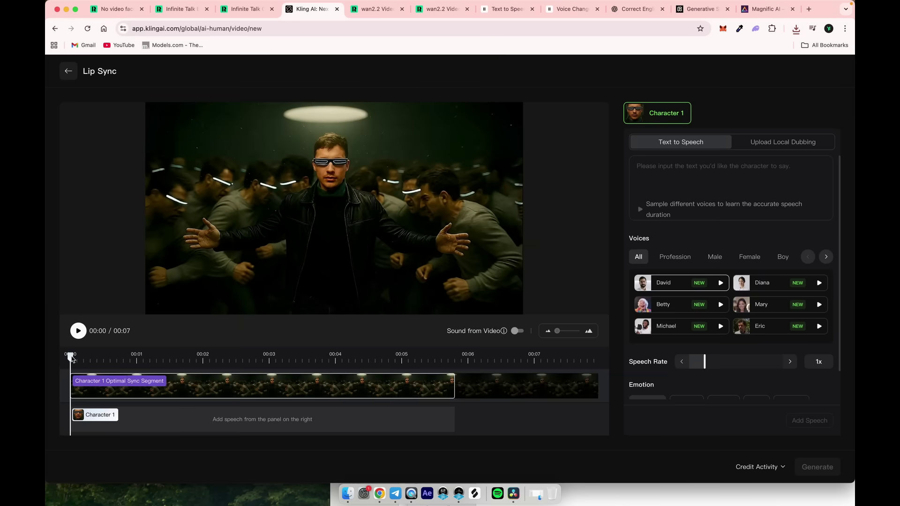
left_click_drag(69, 345, 153, 356)
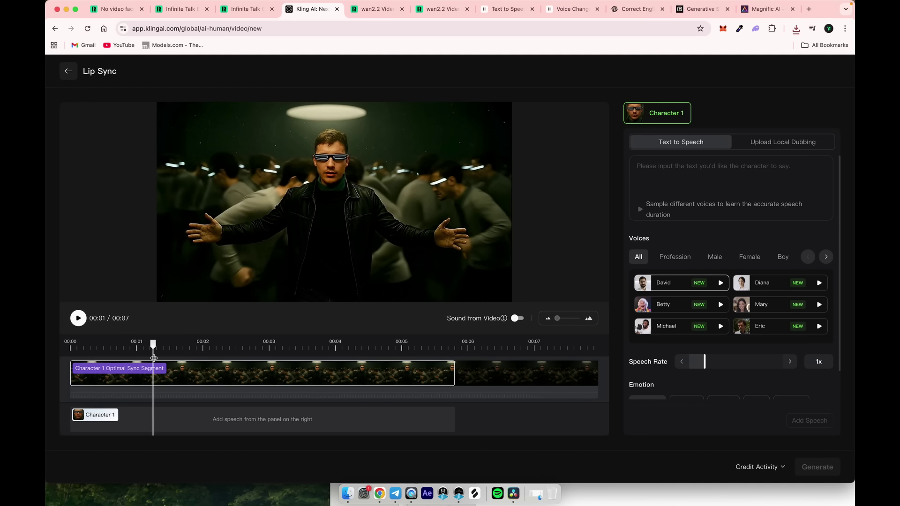
Upload 2a.mp3 from the Desktop as local dubbing audio
left_click(802, 142)
left_click(755, 187)
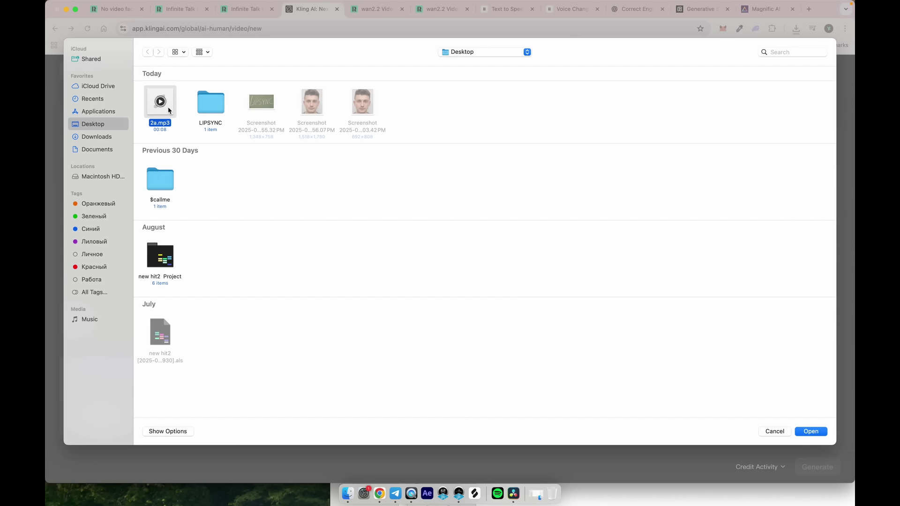
double_click(169, 111)
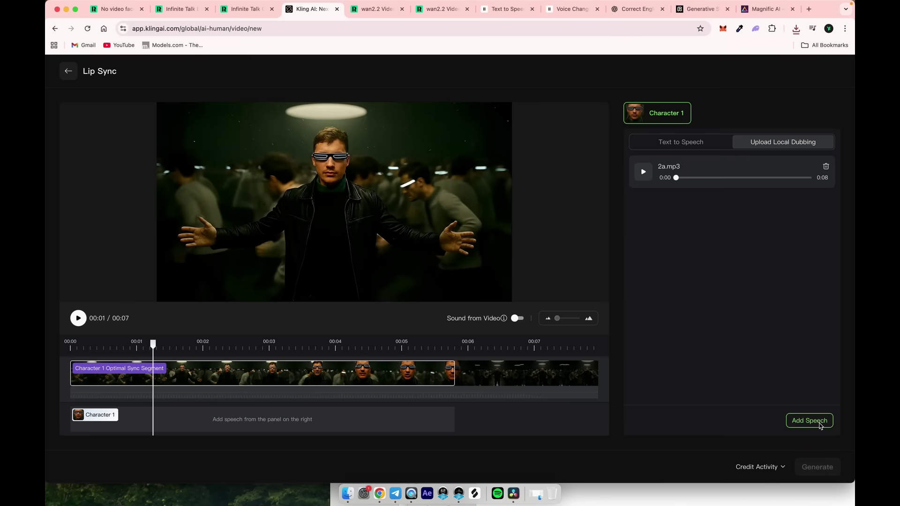
Put 2a.mp3 on Character 1's speech track, trim it to end near 00:05, and generate
left_click(809, 421)
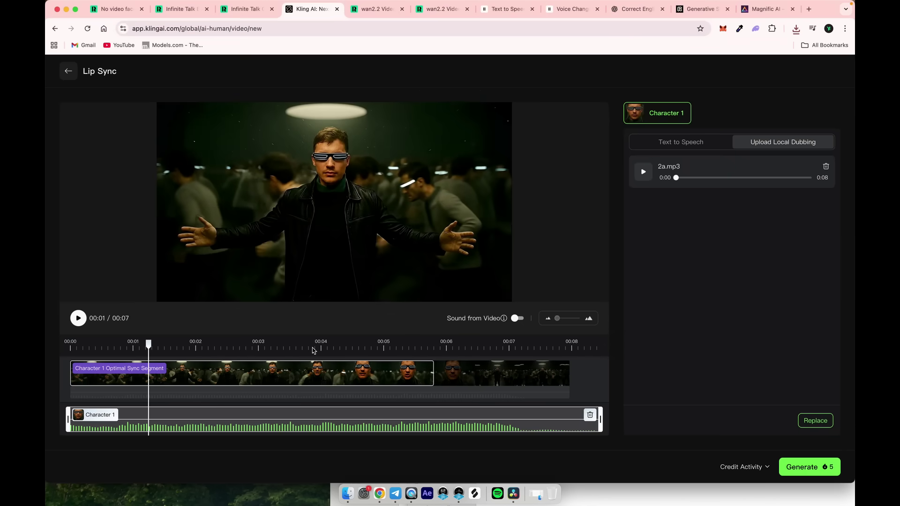
left_click(385, 345)
left_click_drag(460, 424, 427, 422)
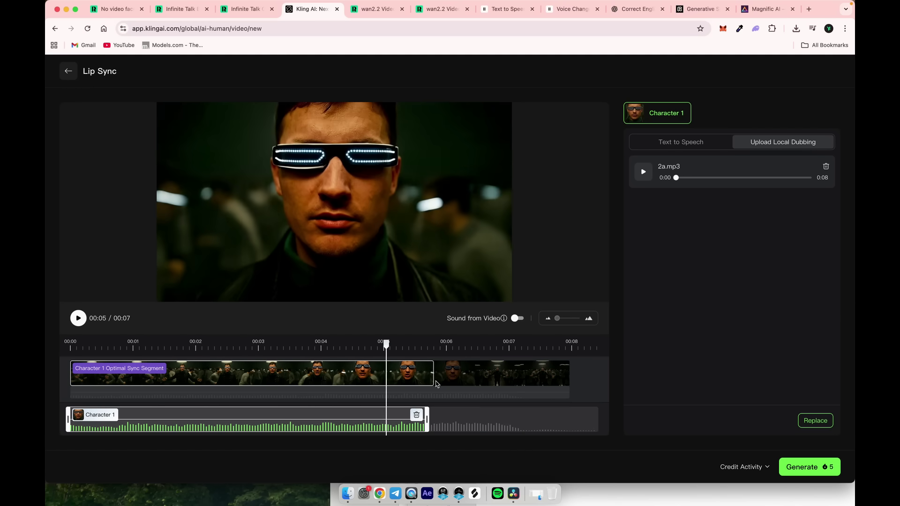
left_click(808, 470)
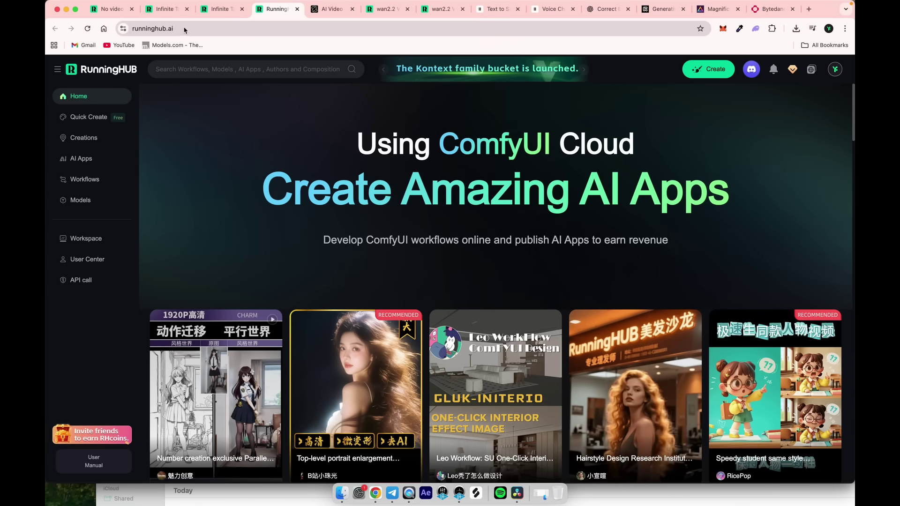
Search RunningHub for 'infinite talk' and show the workflow results
left_click(183, 29)
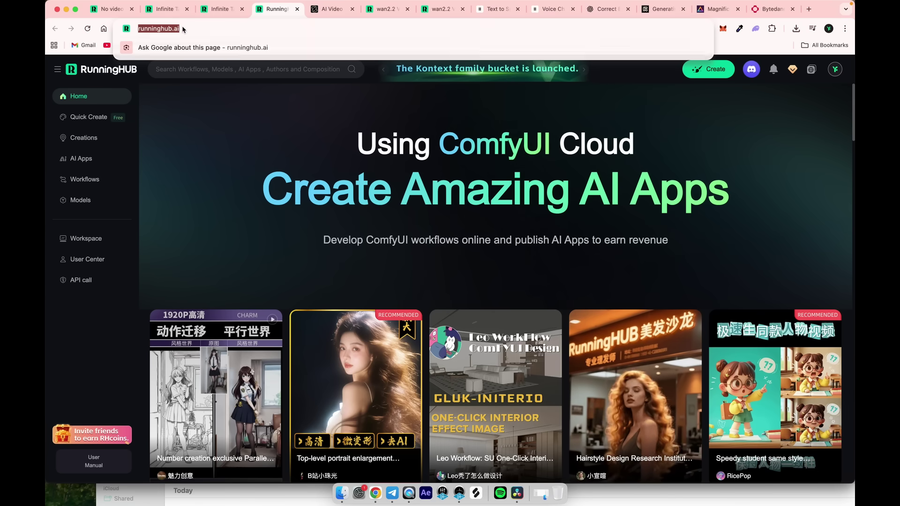
left_click(212, 159)
left_click_drag(357, 143, 695, 148)
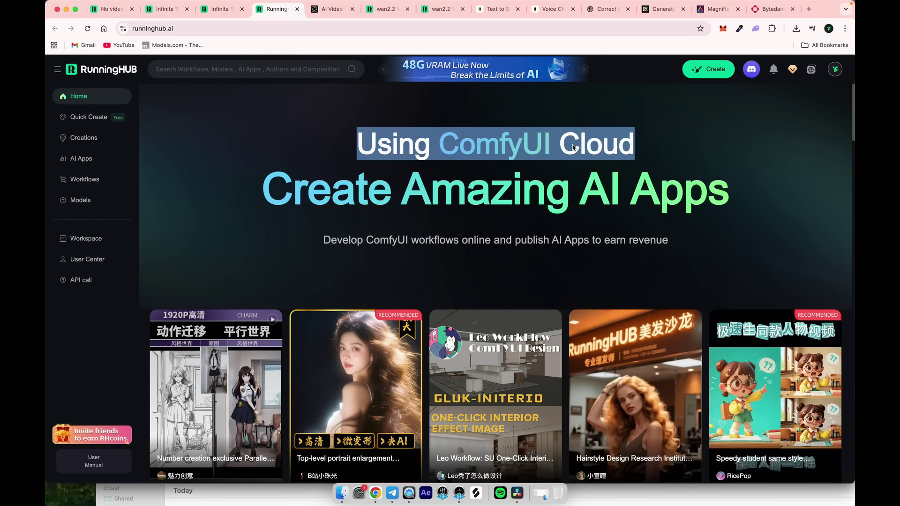
left_click(495, 178)
left_click(253, 69)
type("infinite talk")
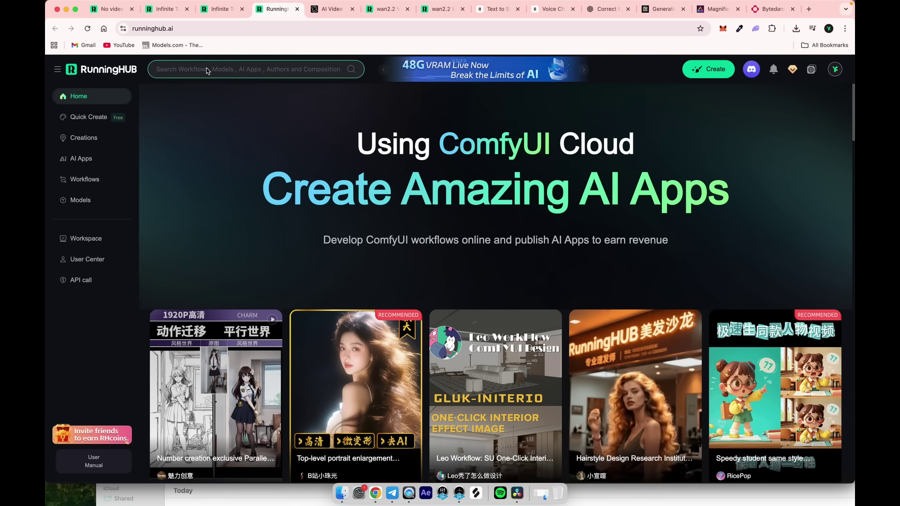
key("Return")
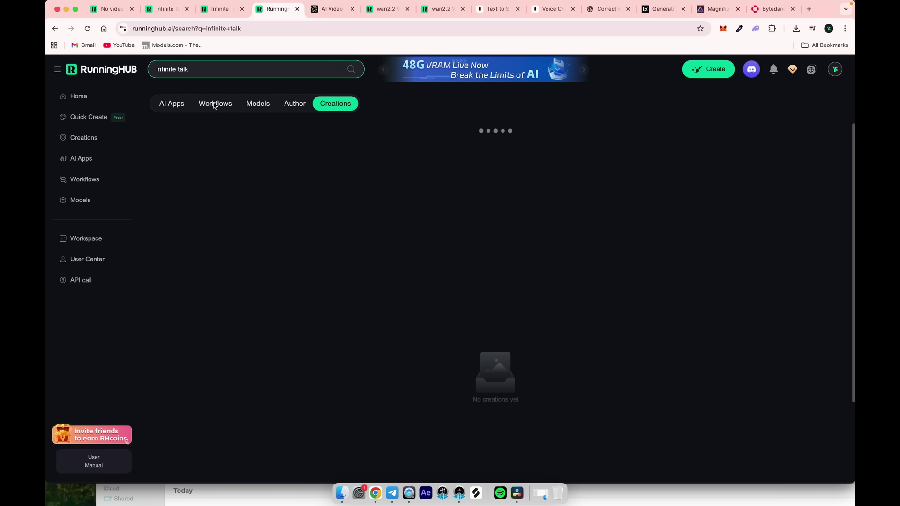
left_click(214, 104)
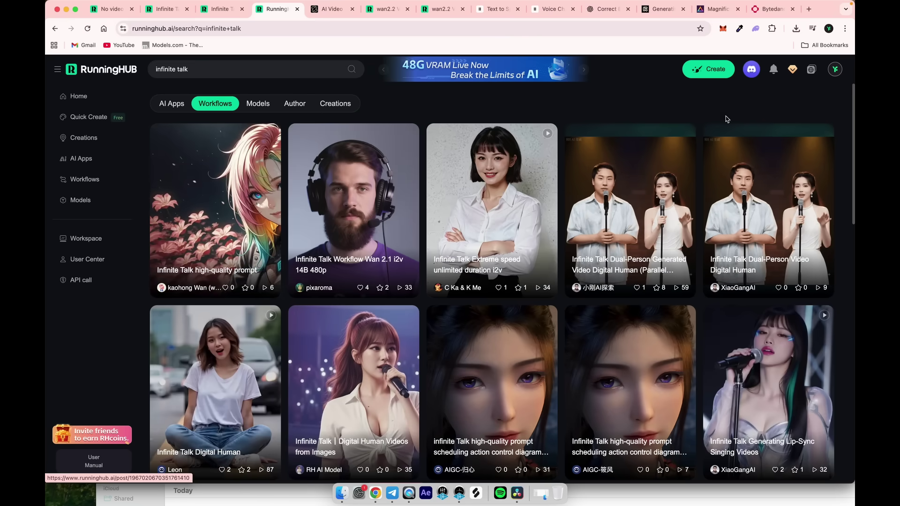
Open the Infinite Talk Lip-Sync Singing workflow in another tab and return to the results
scroll(848, 143, "down", 2)
scroll(848, 143, "down", 1)
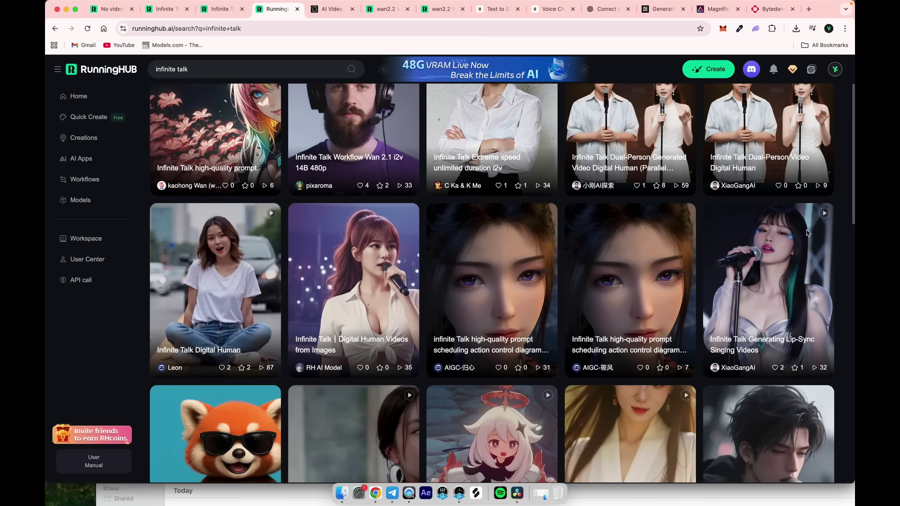
left_click(771, 290)
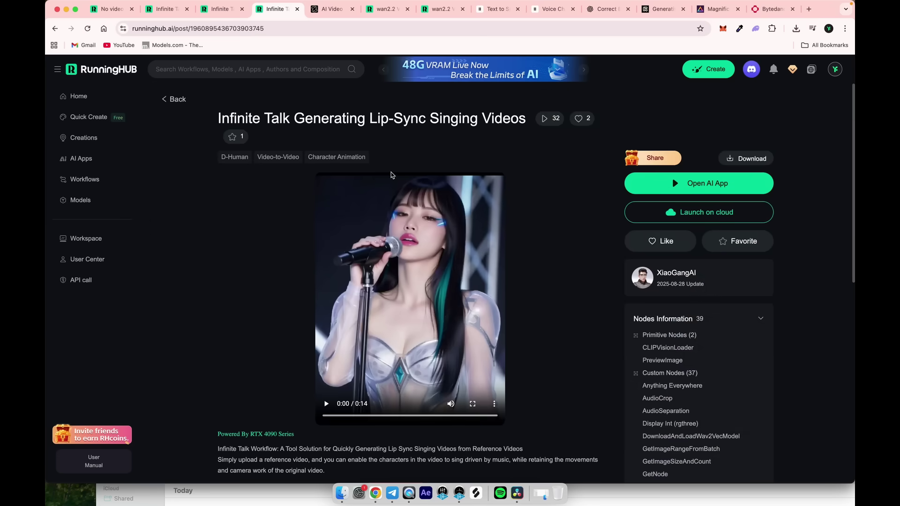
key("ctrl+shift+Tab")
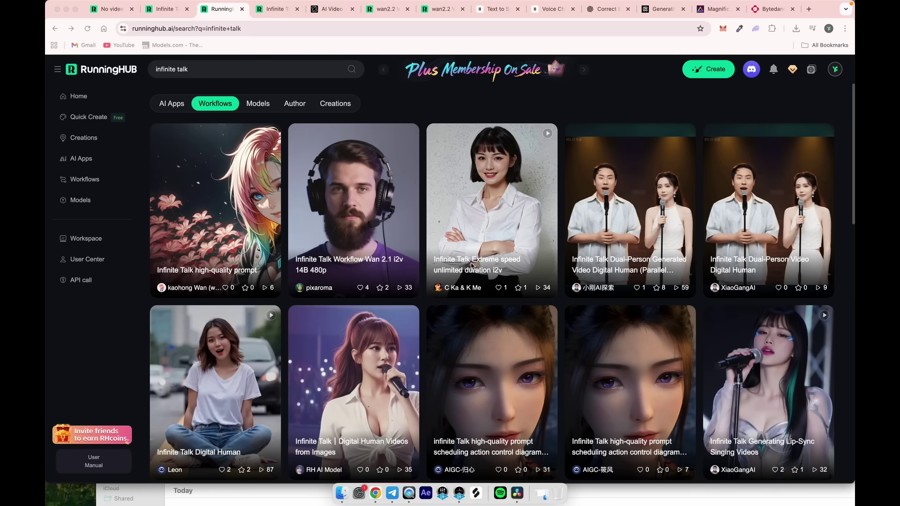
Open the Infinite Talk Extreme speed workflow post to get its invitation code
left_click(487, 223)
scroll(532, 282, "down", 1)
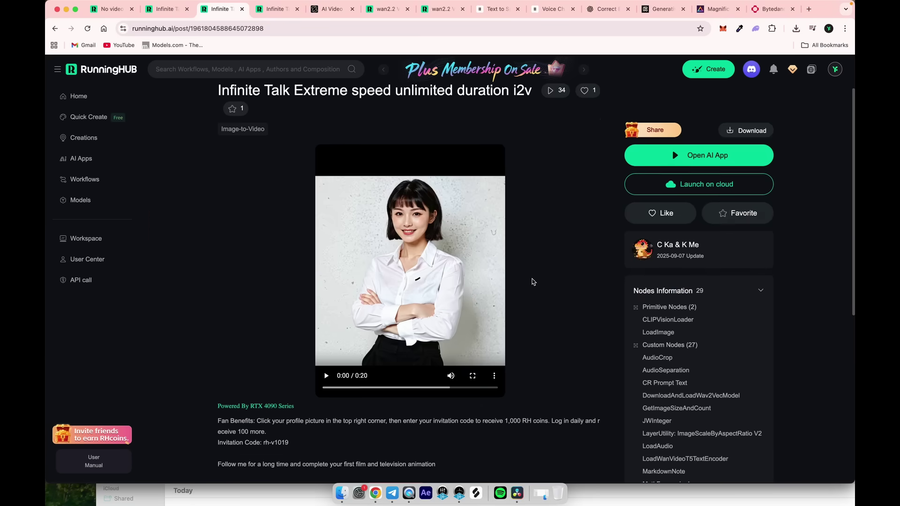
scroll(532, 282, "down", 5)
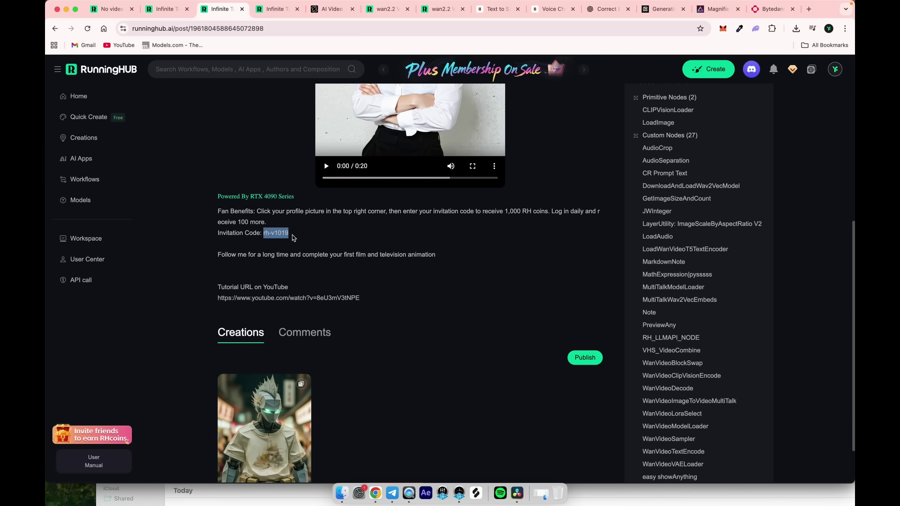
Bind the invitation code on the Invite code page and confirm the 1,100 RH coin balance
left_click(835, 71)
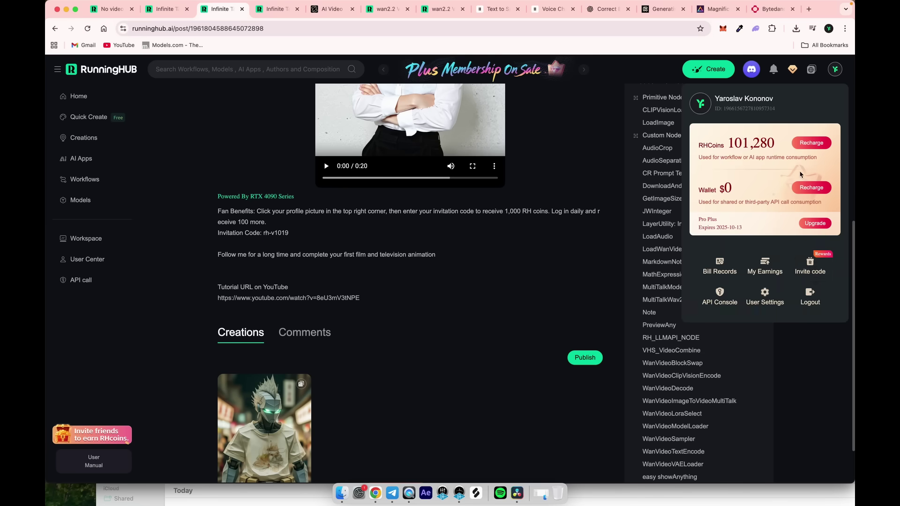
left_click(812, 270)
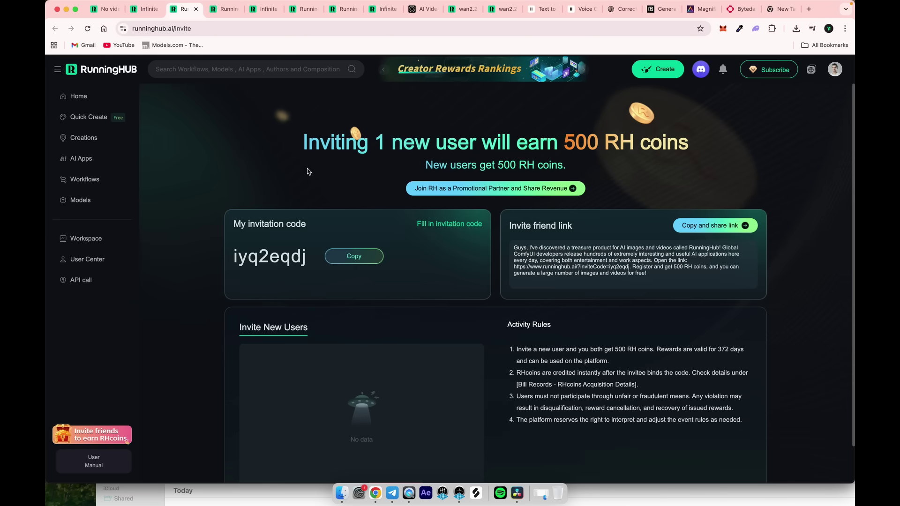
scroll(308, 178, "down", 2)
left_click(445, 226)
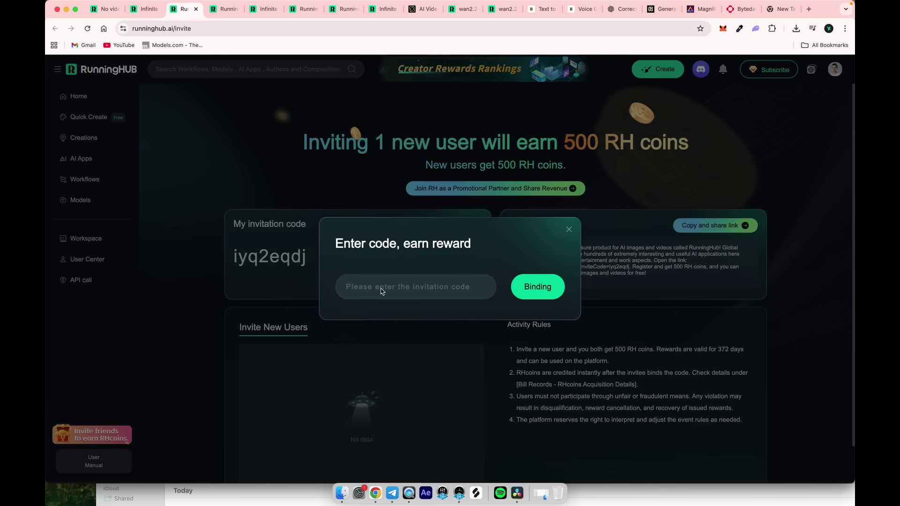
left_click(535, 286)
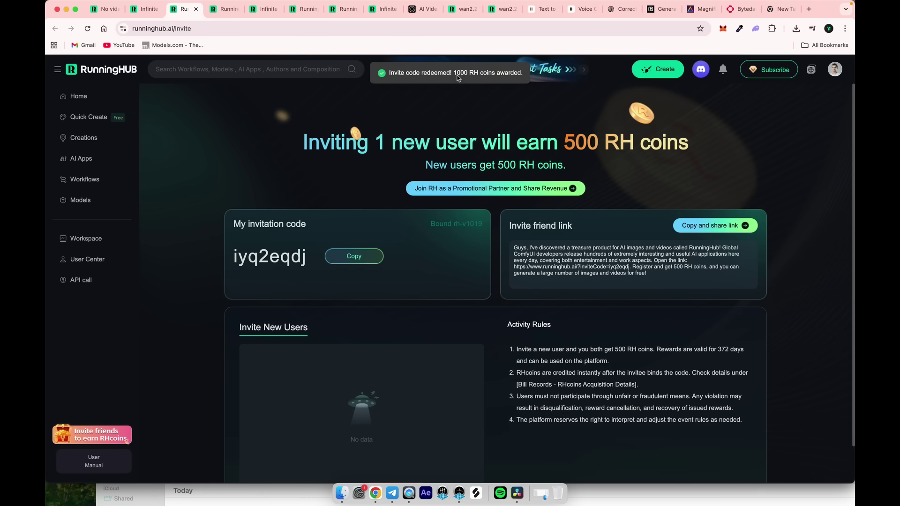
left_click(832, 71)
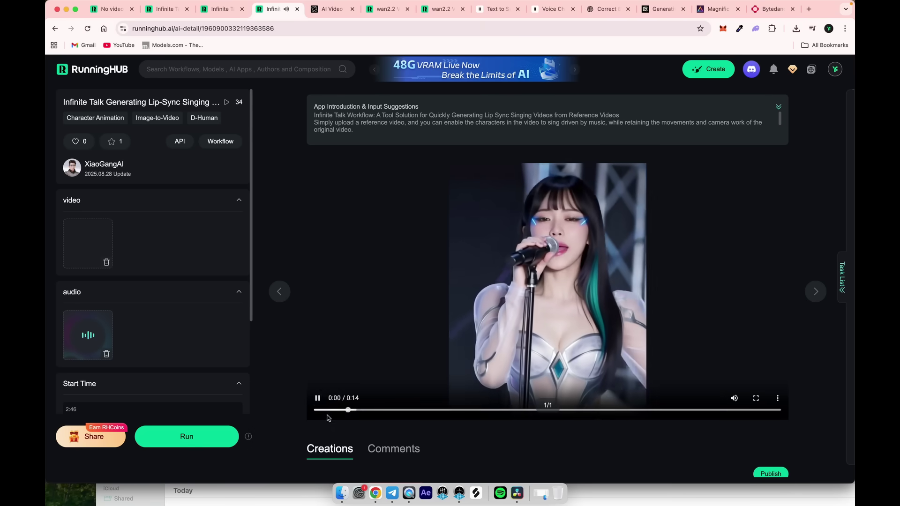
Load 2a.mp3 into the Infinite Talk singing app's audio slot
left_click(317, 398)
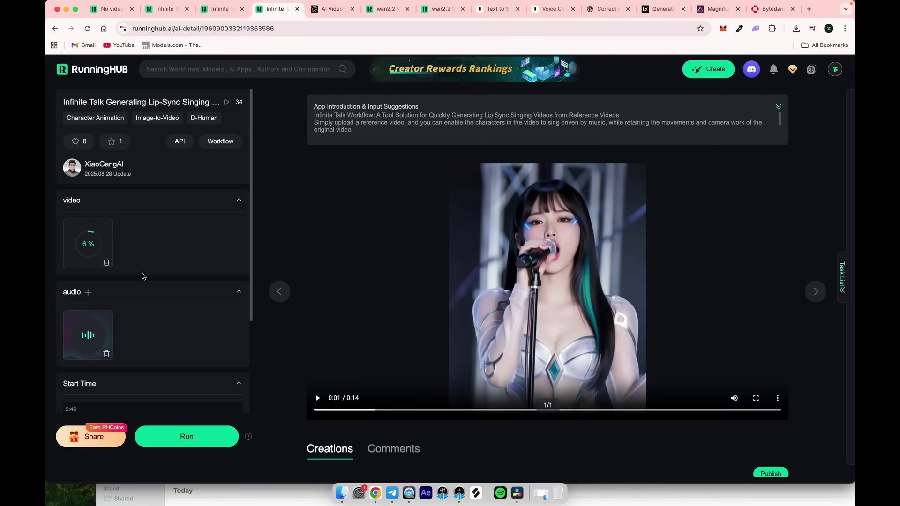
left_click(87, 335)
double_click(172, 110)
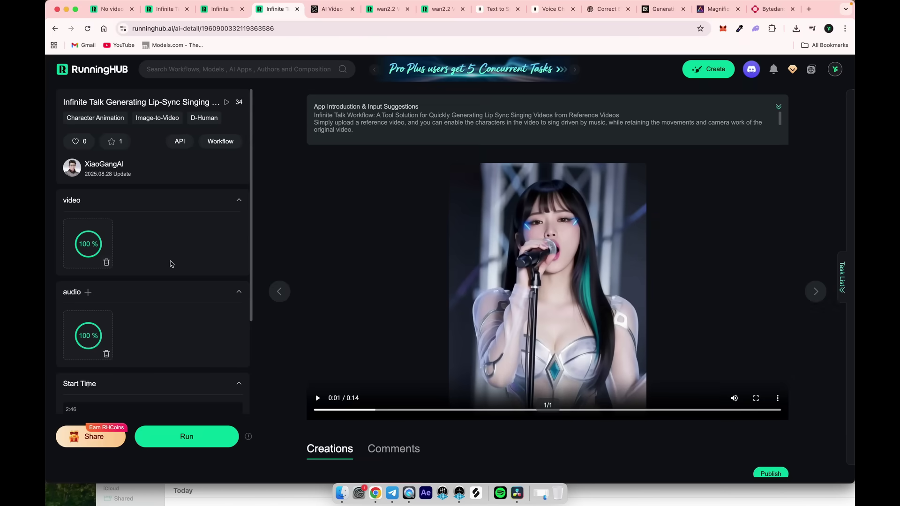
Limit the audio to start at 0:00 and end at 0:08
scroll(186, 308, "down", 3)
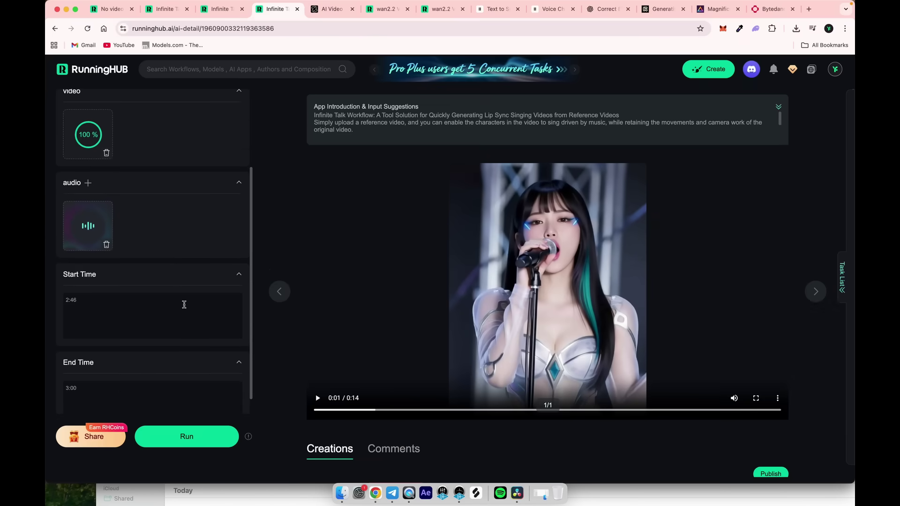
left_click(185, 300)
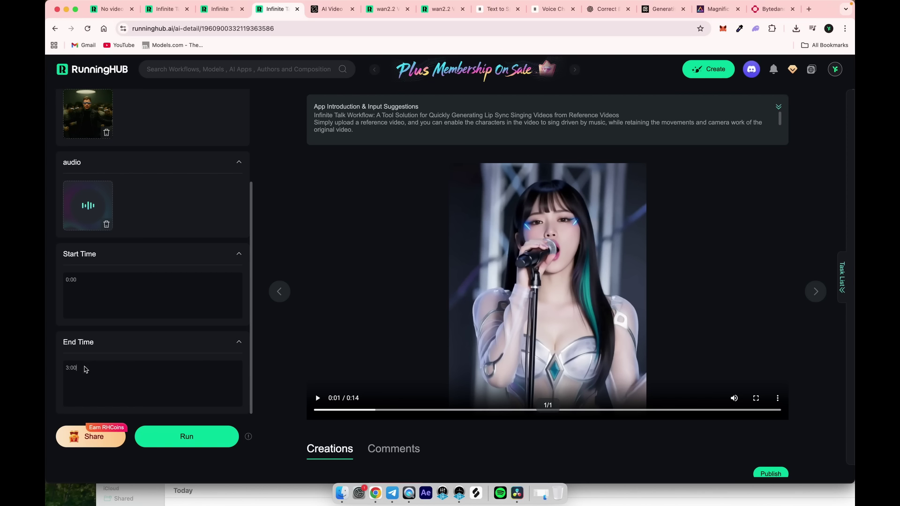
double_click(68, 368)
type("0")
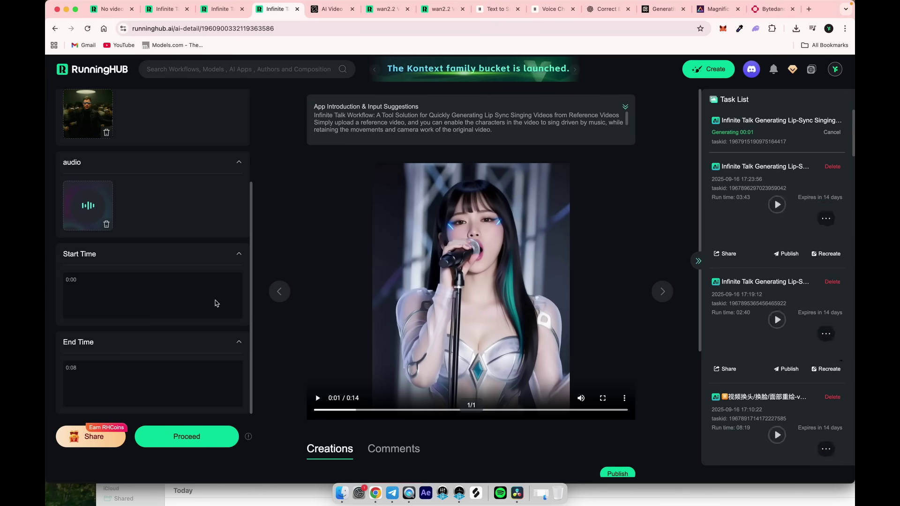
scroll(211, 266, "up", 5)
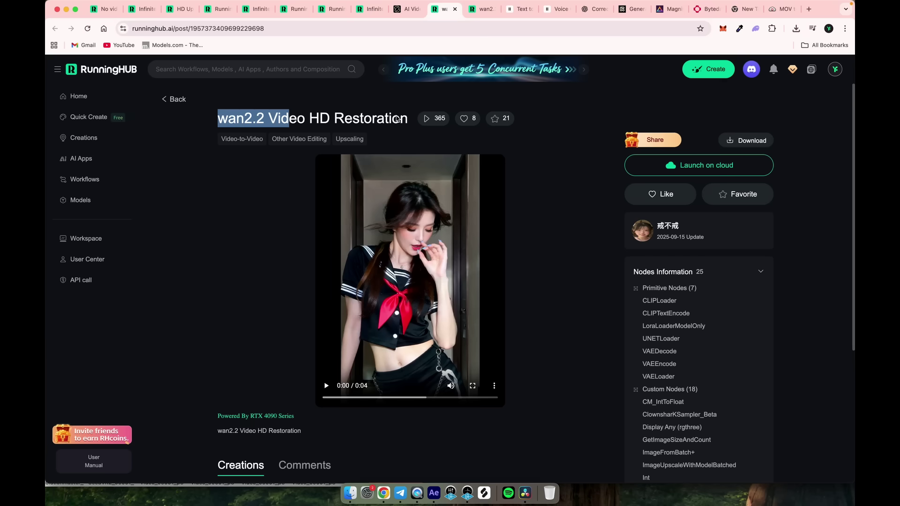
Review the wan2.2 Video HD Restoration workflow post
left_click_drag(397, 119, 194, 118)
left_click(272, 259)
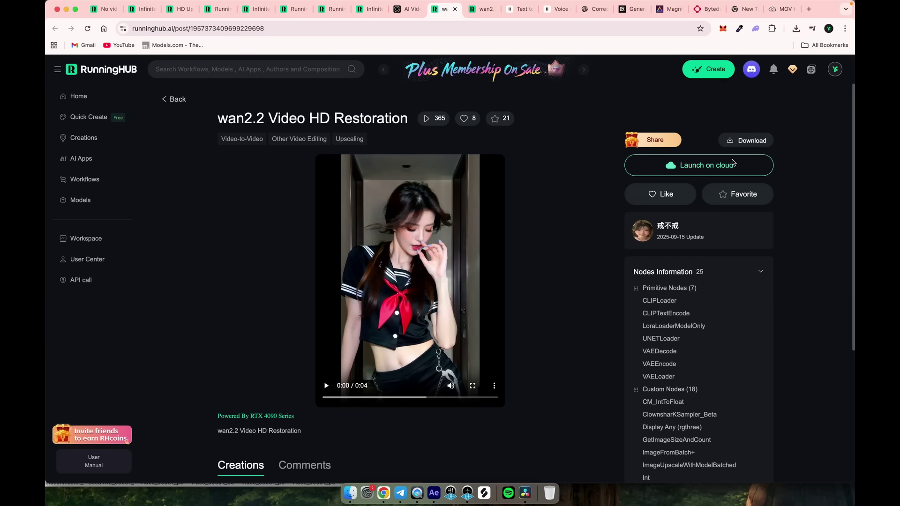
scroll(732, 162, "down", 3)
scroll(721, 165, "up", 3)
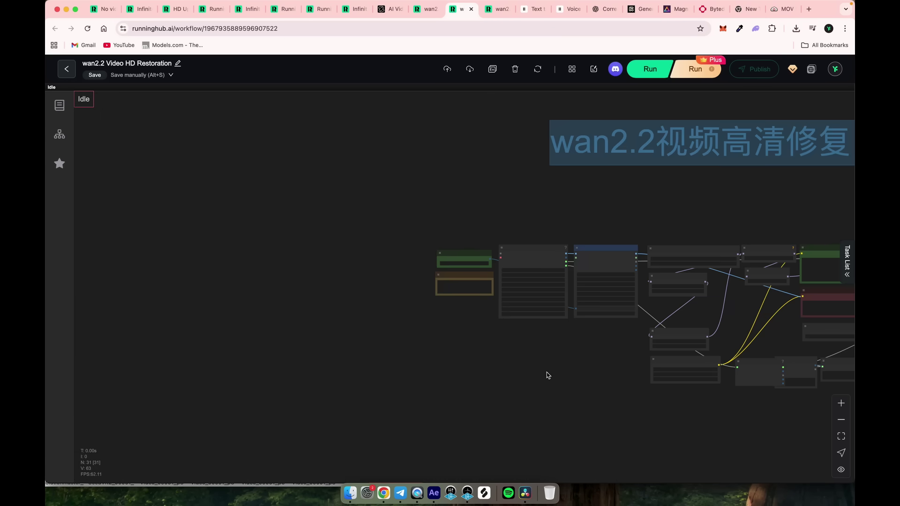
Pan the node graph and export the workflow as wan2.2 Video HD Restoration.json
left_click_drag(547, 374, 329, 304)
left_click_drag(551, 359, 367, 393)
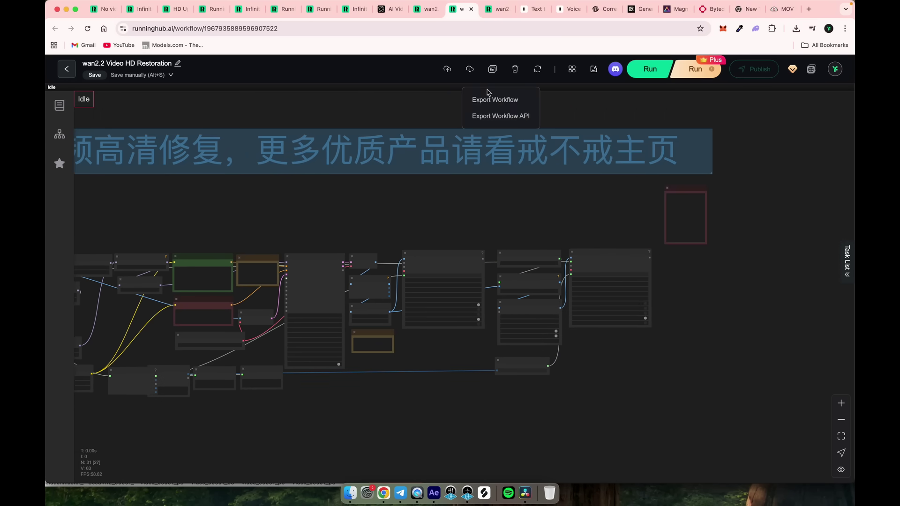
left_click(496, 100)
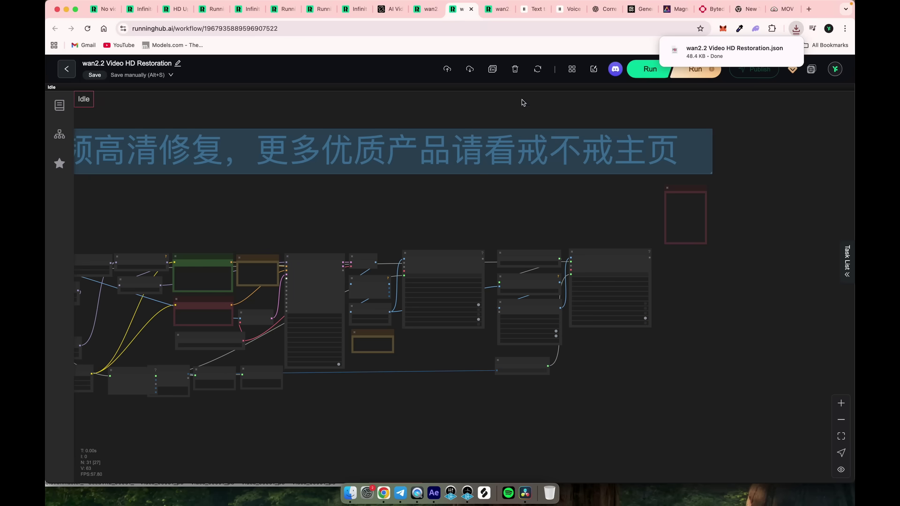
scroll(585, 288, "down", 3)
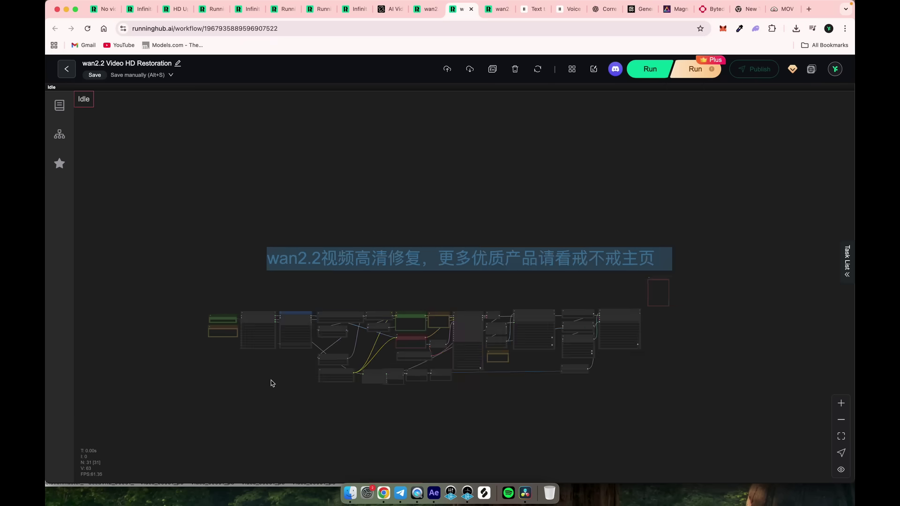
Bring the Load Video node into view and download a finished restored result as mp4
scroll(272, 379, "up", 5)
scroll(309, 353, "up", 2)
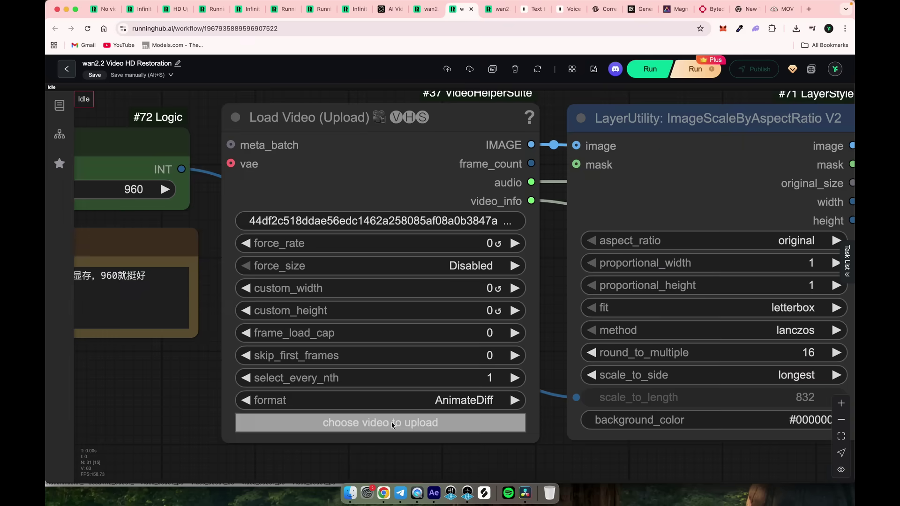
scroll(382, 422, "down", 5)
left_click_drag(394, 377, 343, 399)
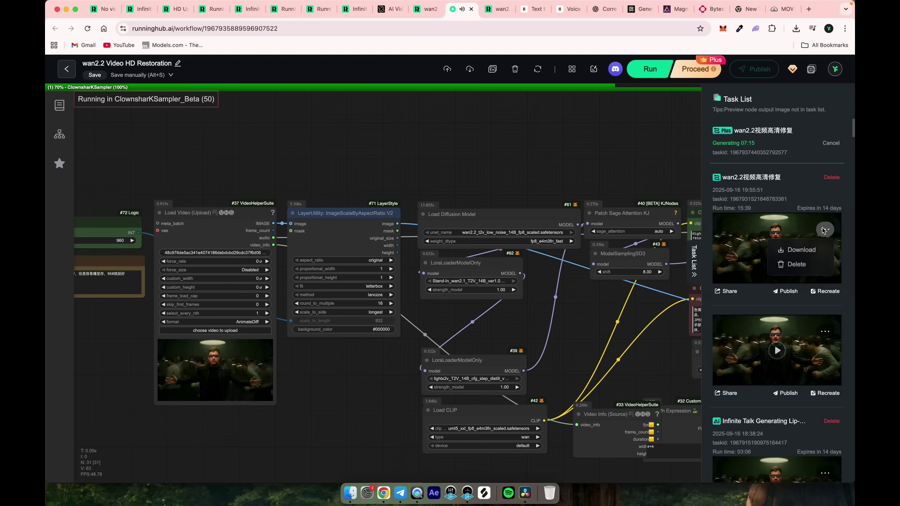
left_click(801, 250)
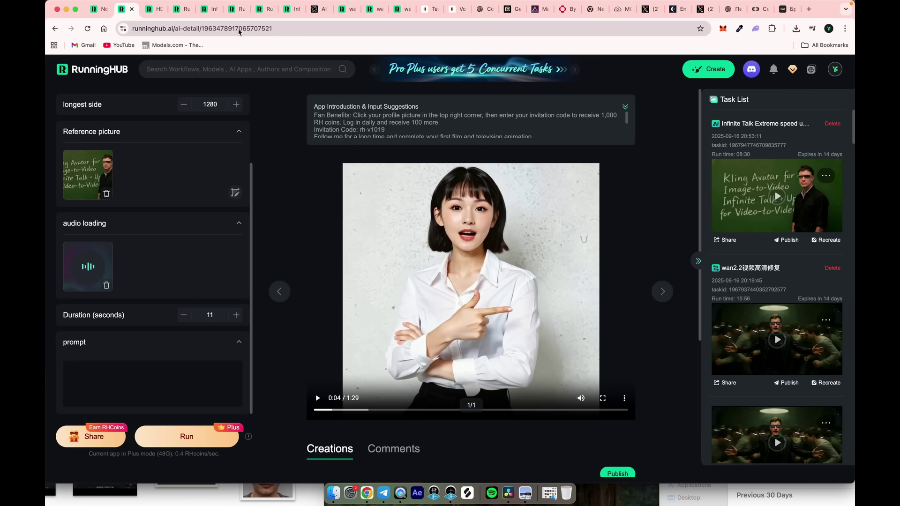
left_click(239, 29)
left_click(320, 31)
left_click(632, 202)
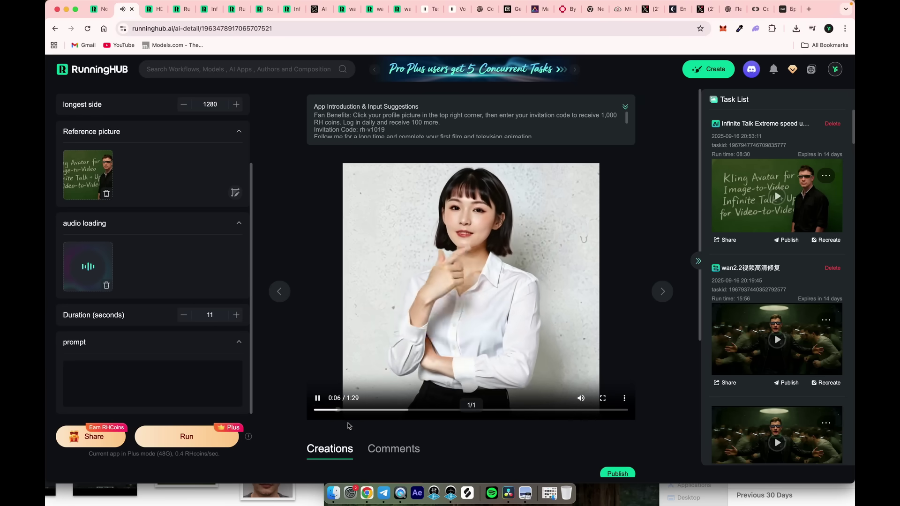
left_click(318, 399)
scroll(215, 117, "up", 3)
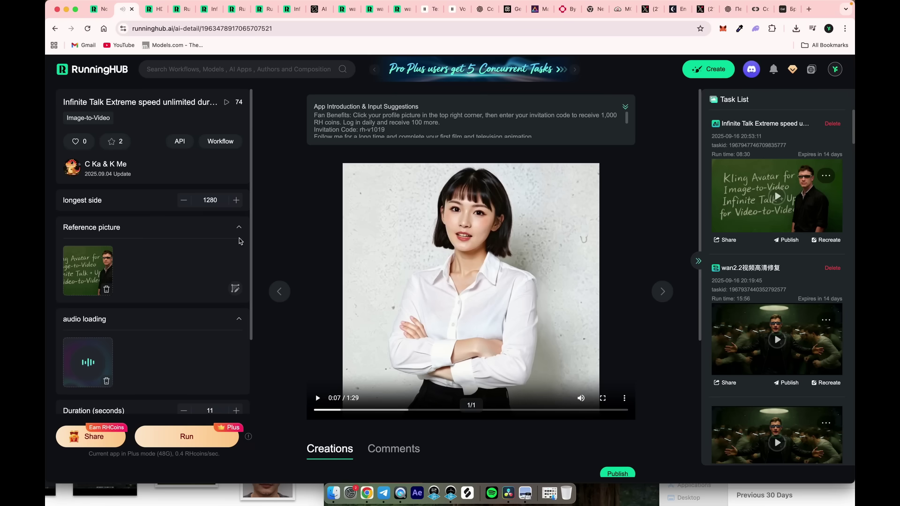
scroll(80, 273, "down", 3)
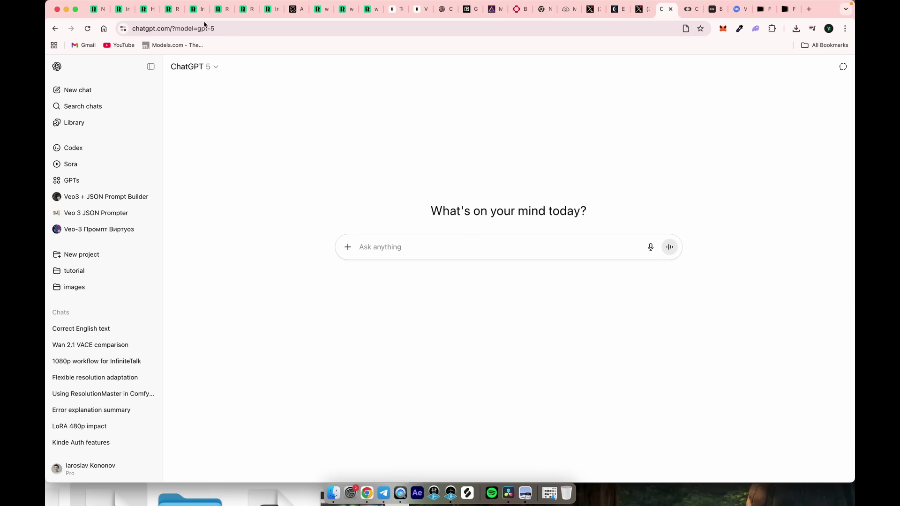
Send flow.png to the Veo3 + JSON Prompt Builder GPT for a Veo 3 prompt
left_click(99, 198)
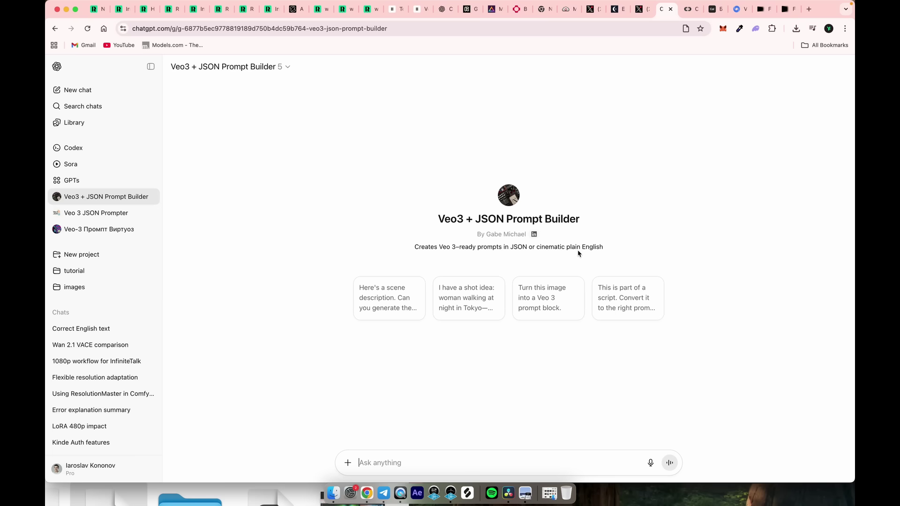
left_click(555, 294)
left_click(333, 493)
left_click_drag(651, 120, 409, 299)
key("Return")
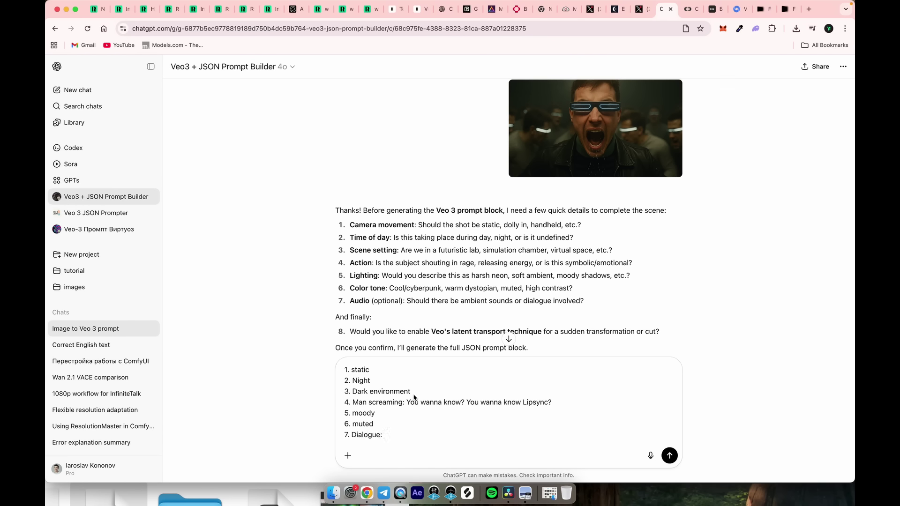
Reuse answer 4's dialogue, add '8. no' declining latent transport, and send the answers
left_click_drag(406, 402, 494, 402)
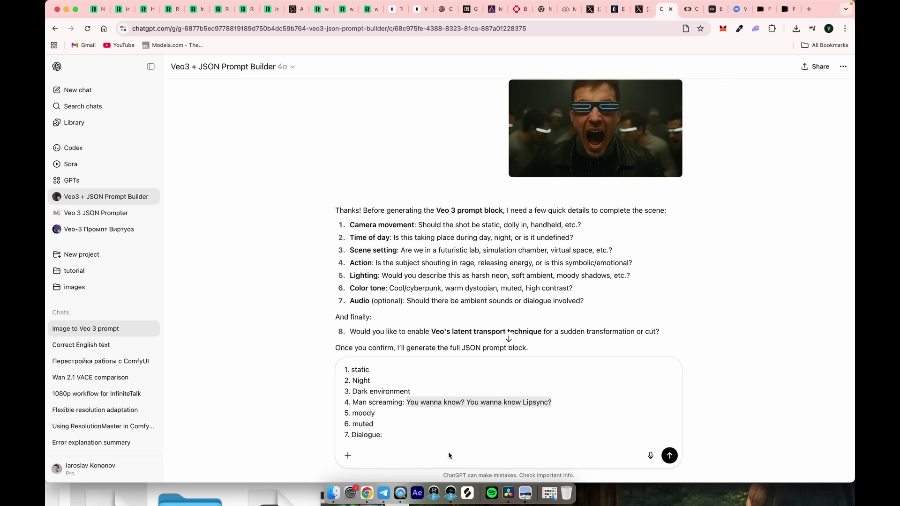
left_click(396, 434)
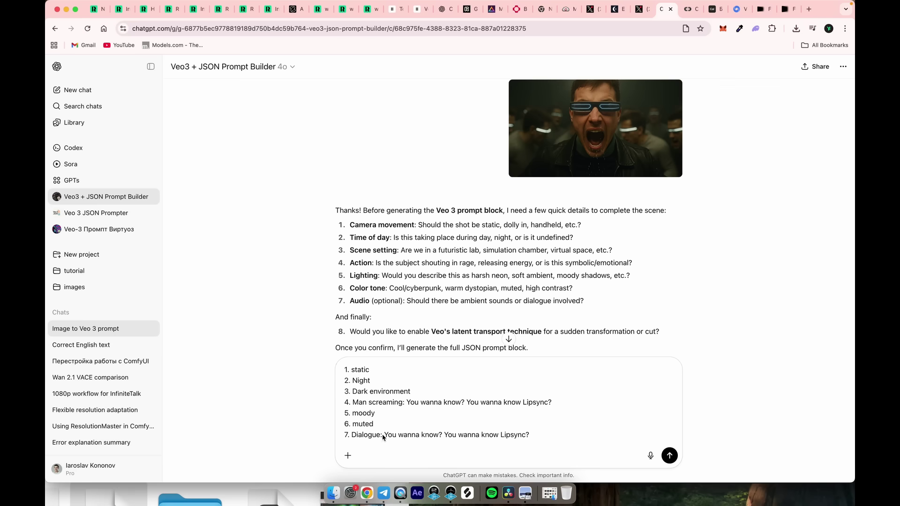
key("shift+Return")
key("shift+Return")
type("8. no")
key("Return")
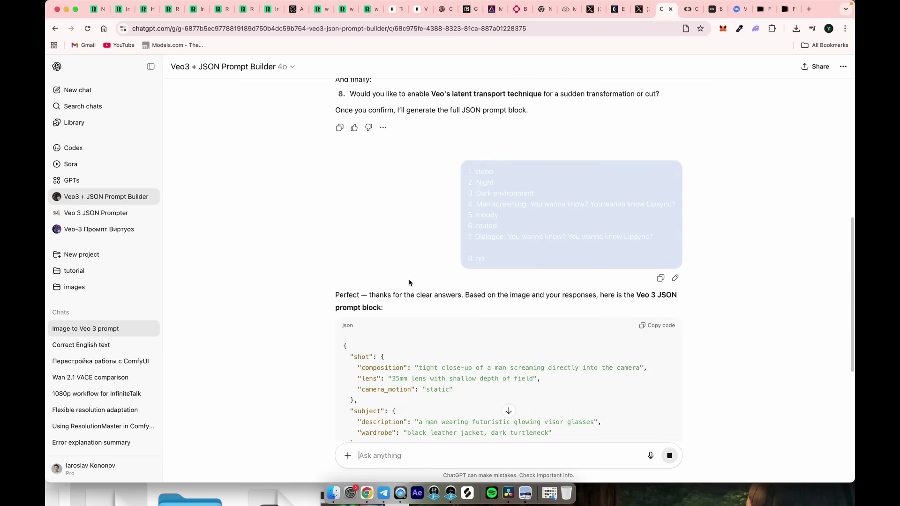
Scroll through the returned Veo 3 JSON prompt block
scroll(409, 279, "down", 3)
scroll(509, 271, "down", 2)
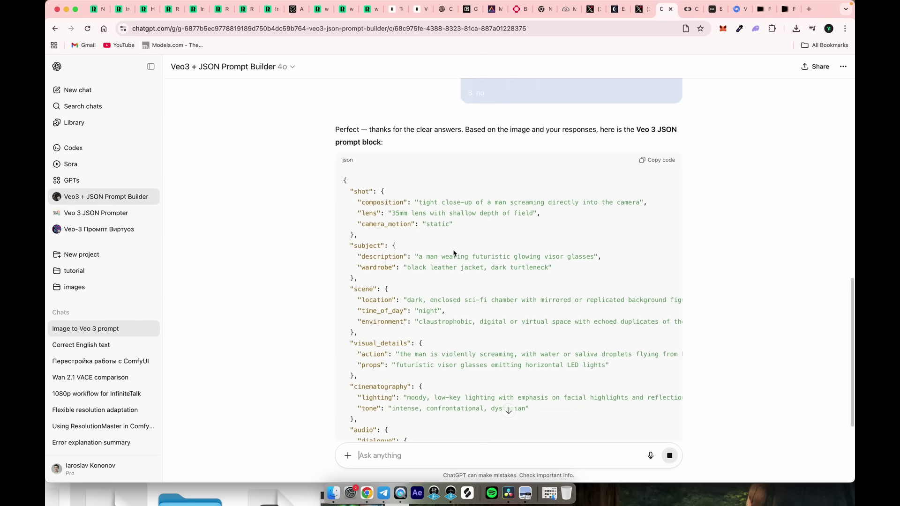
left_click_drag(421, 255, 507, 265)
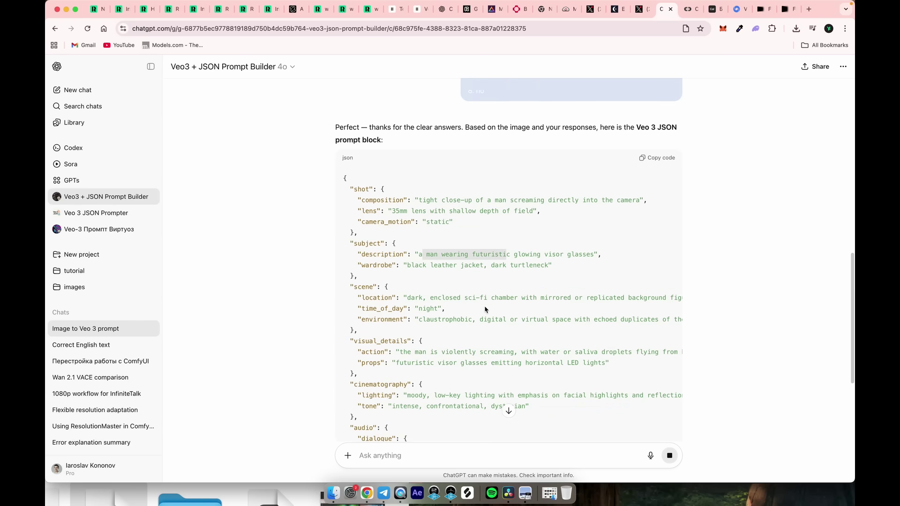
scroll(507, 265, "down", 1)
left_click(487, 265)
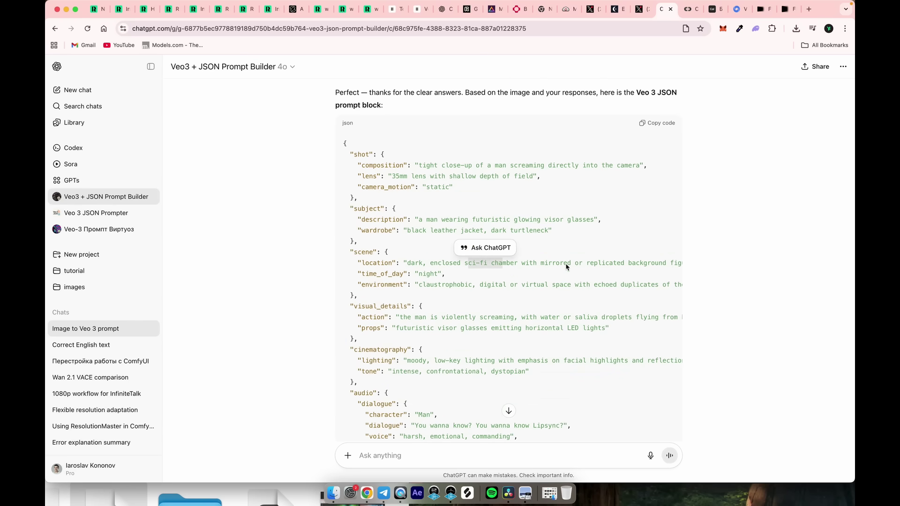
scroll(566, 267, "right", 2)
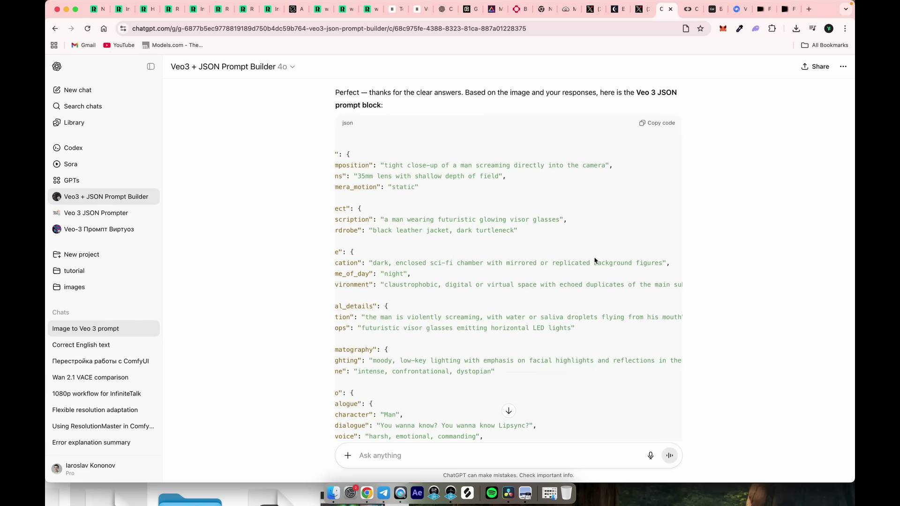
Set up a Frames to Video prompt in Google Flow with a cropped start frame and 1 output per prompt
left_click(782, 11)
left_click(345, 401)
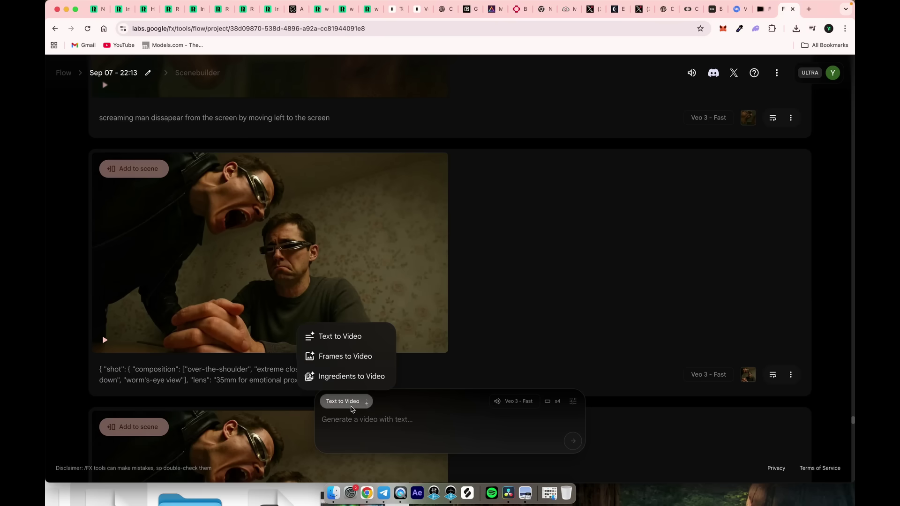
left_click(347, 358)
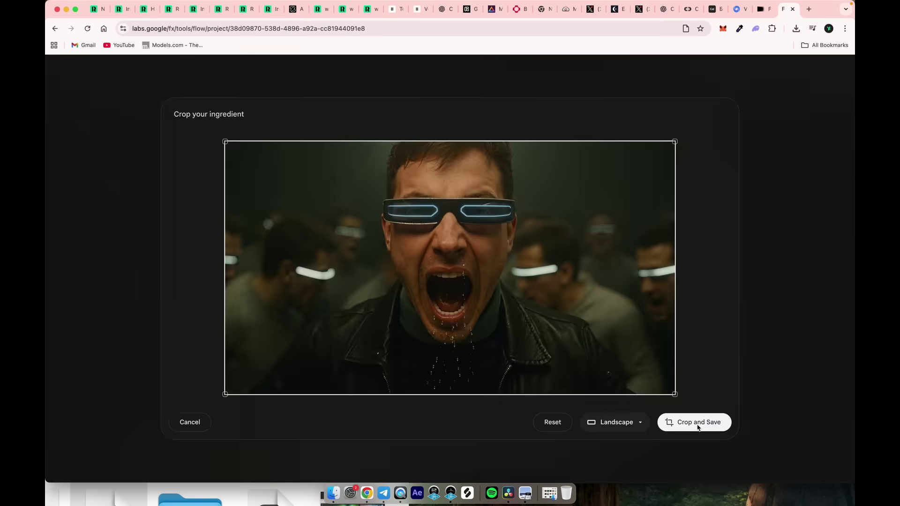
left_click(695, 425)
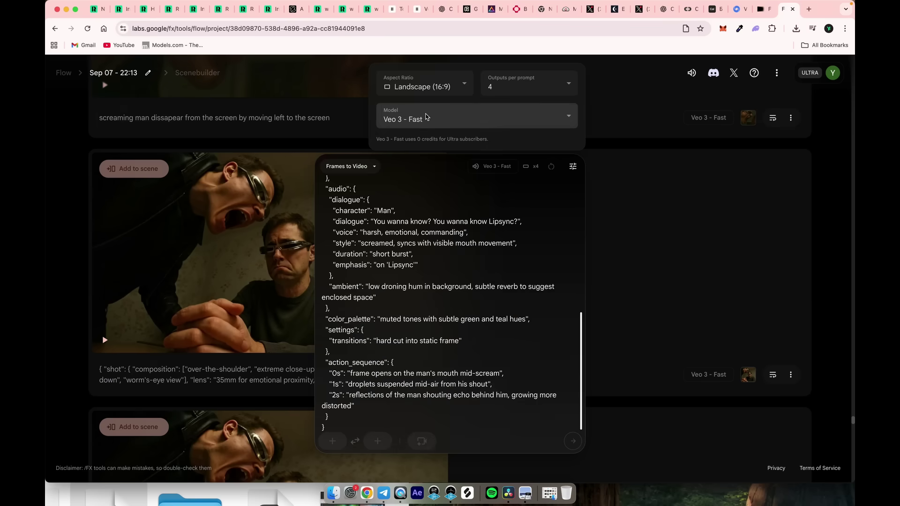
left_click(568, 84)
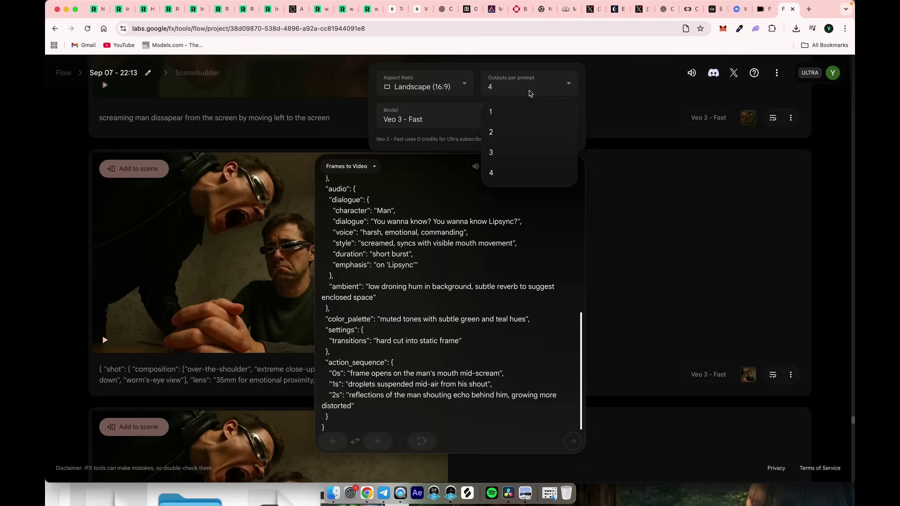
left_click(503, 115)
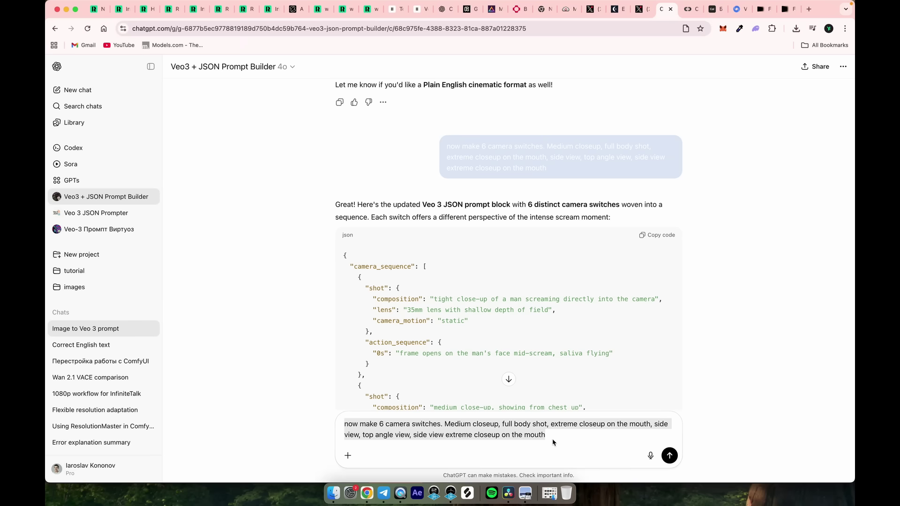
Send ChatGPT the request to make 6 camera switches in the Veo 3 JSON prompt
scroll(572, 349, "down", 15)
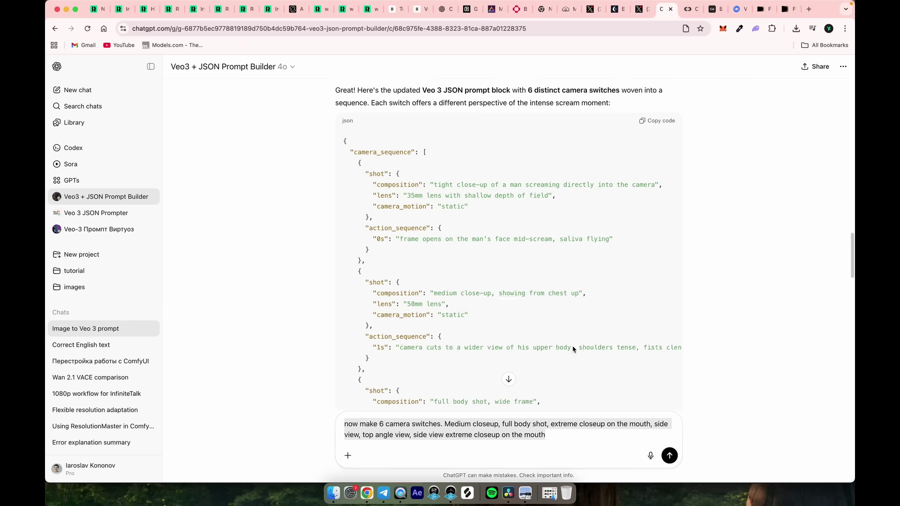
left_click(393, 426)
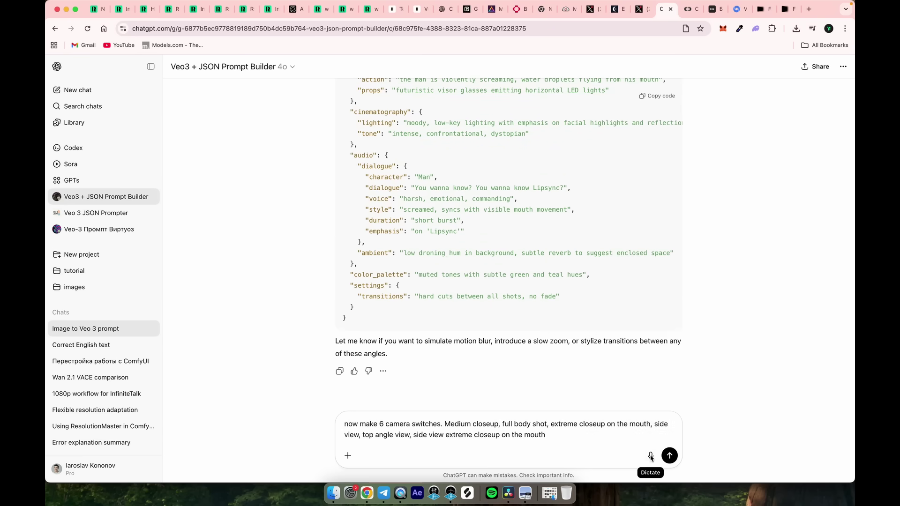
key("Return")
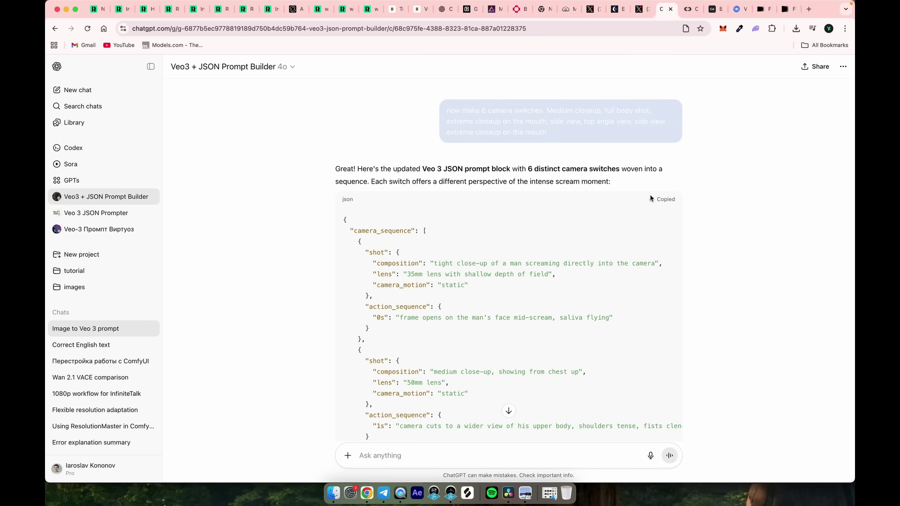
Review the returned camera_sequence JSON, highlighting the first and second shots' lines
scroll(486, 230, "down", 2)
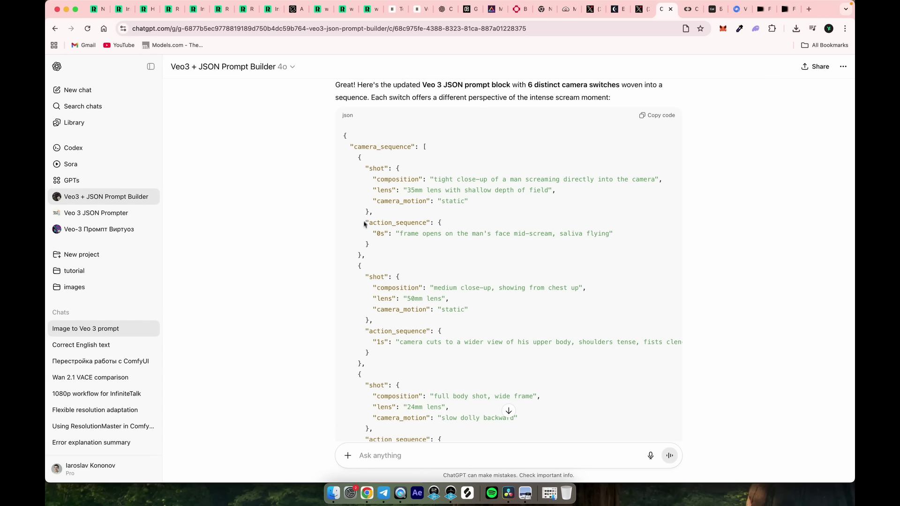
left_click_drag(364, 224, 613, 241)
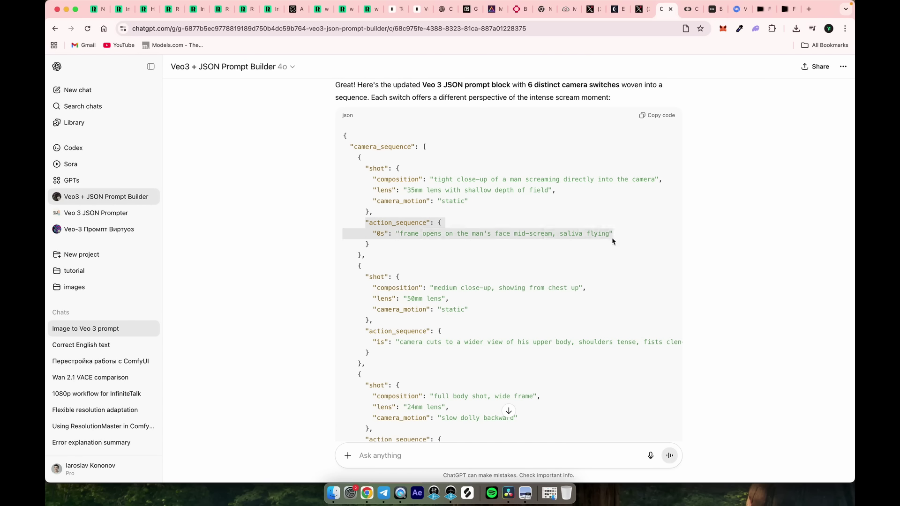
left_click_drag(366, 277, 490, 290)
left_click_drag(370, 342, 421, 342)
scroll(424, 378, "down", 1)
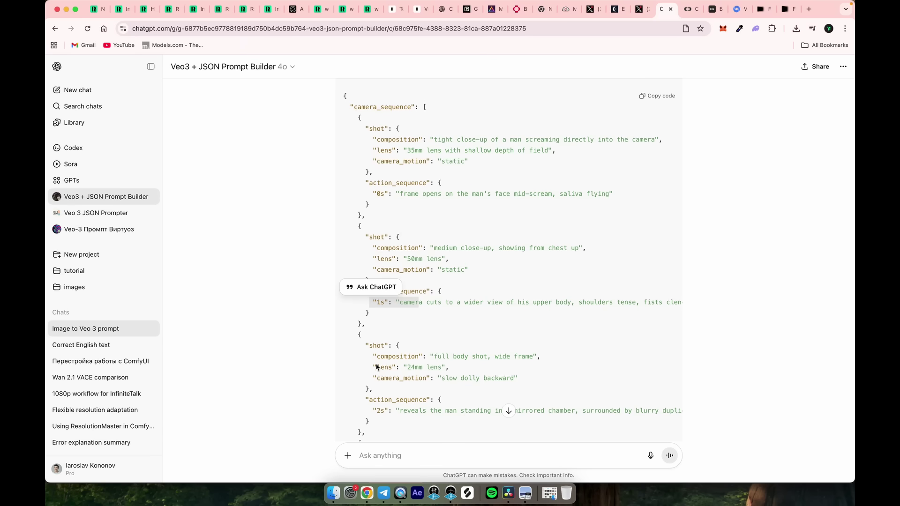
scroll(376, 366, "down", 1)
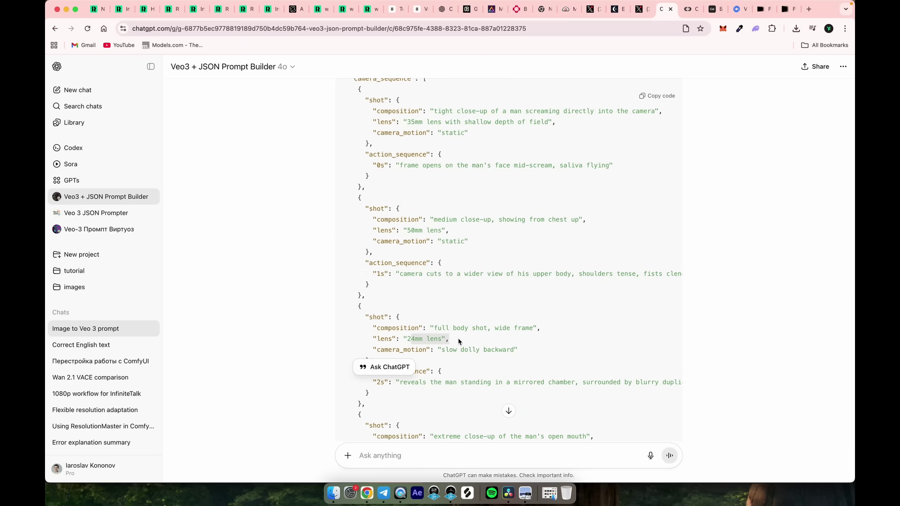
left_click(484, 364)
scroll(520, 363, "down", 5)
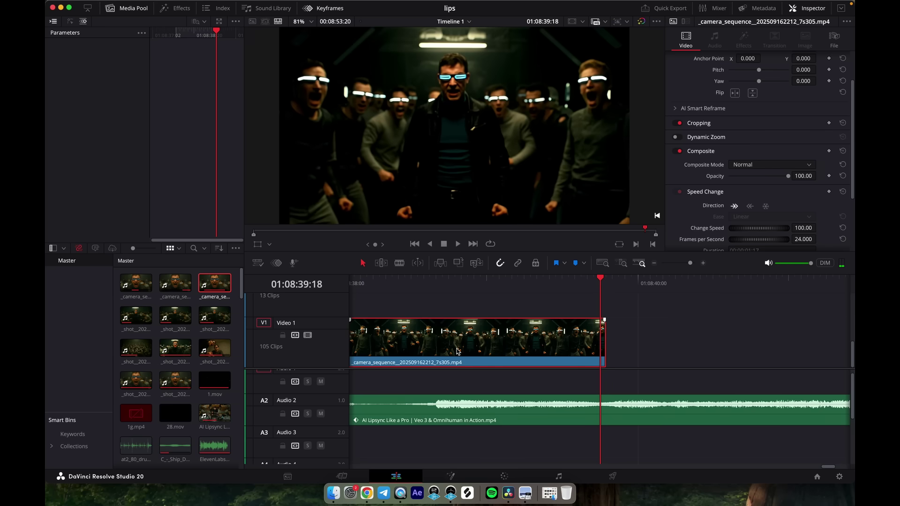
Nudge the camera_sequence clip slightly later and play back from about 01:08:38
left_click_drag(459, 350, 463, 351)
left_click(378, 281)
key("space")
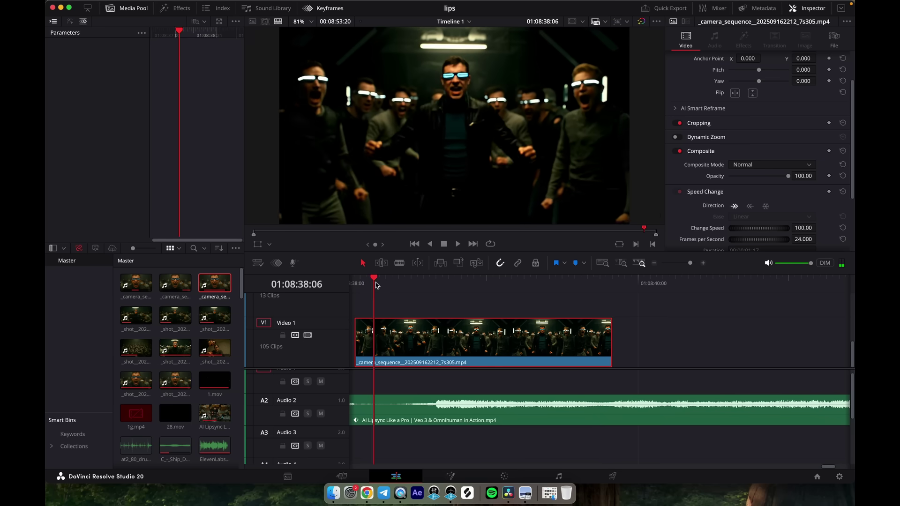
key("space")
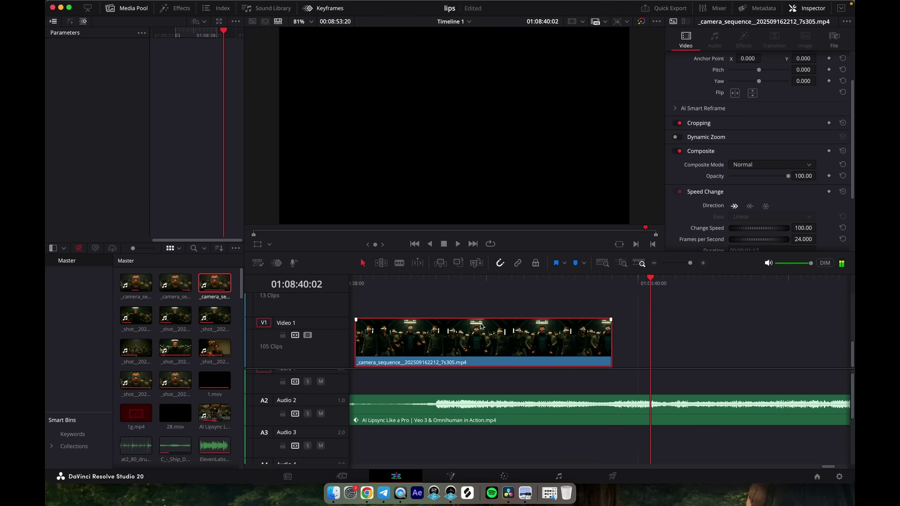
Slide the zuxkj clip earlier beside the crowd clip, play it back, and zoom the timeline out
scroll(588, 342, "right", 5)
left_click(768, 347)
left_click_drag(768, 347, 531, 351)
left_click(471, 286)
key("space")
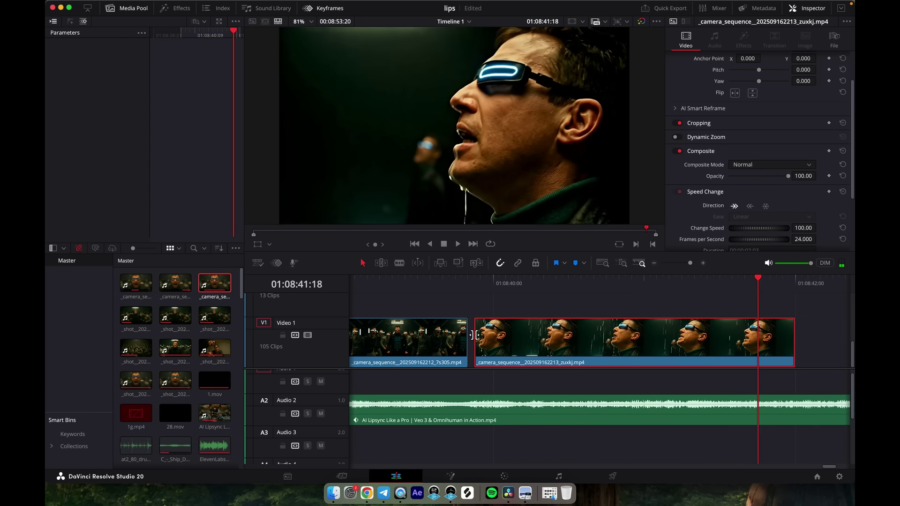
left_click(687, 263)
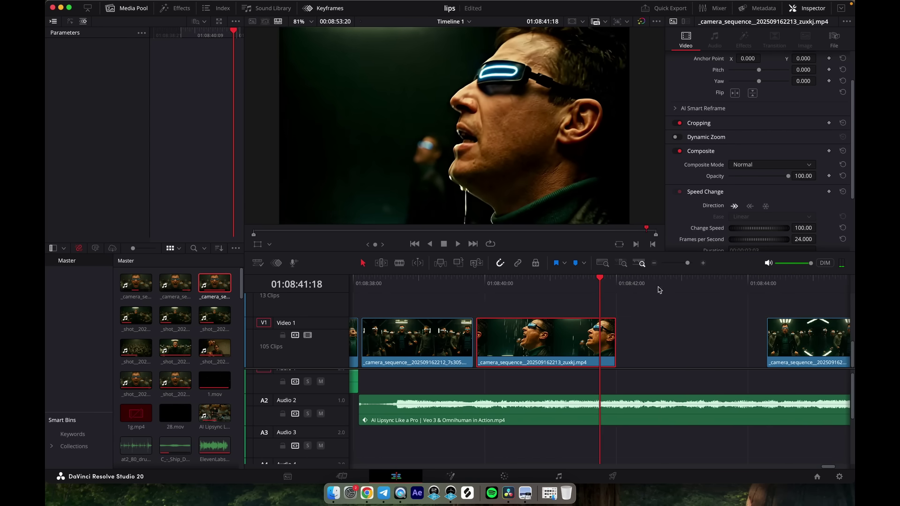
key("shift+Left")
key("shift+Left")
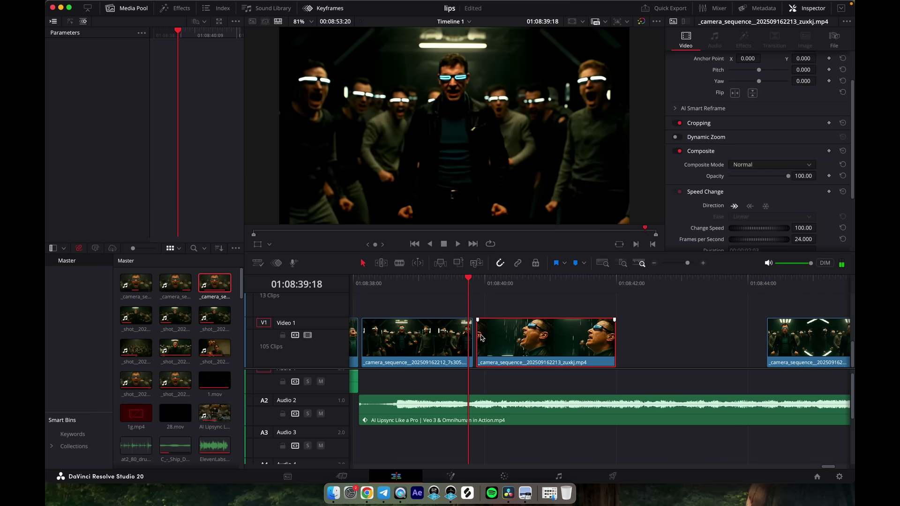
Shift the zuxkj clip slightly later, trim its start, and replay the cut from 01:08:39:11
left_click_drag(481, 337, 523, 335)
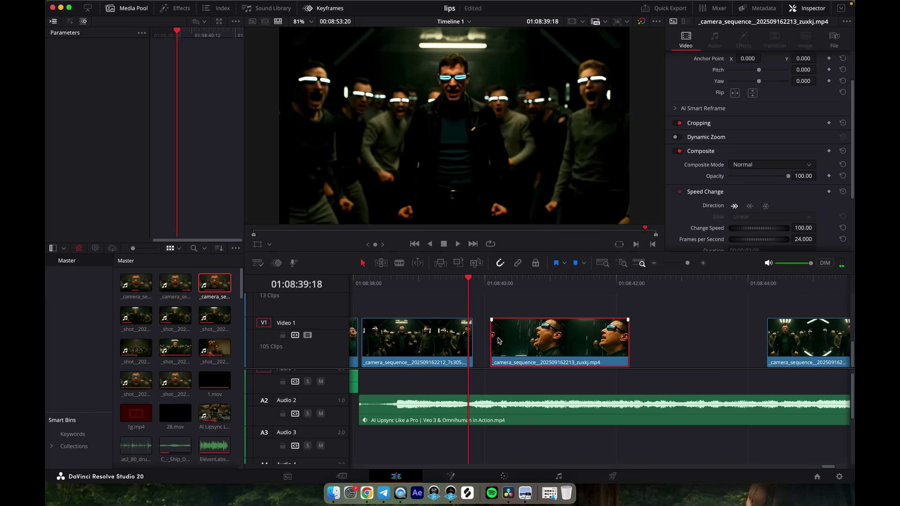
left_click_drag(491, 342, 528, 341)
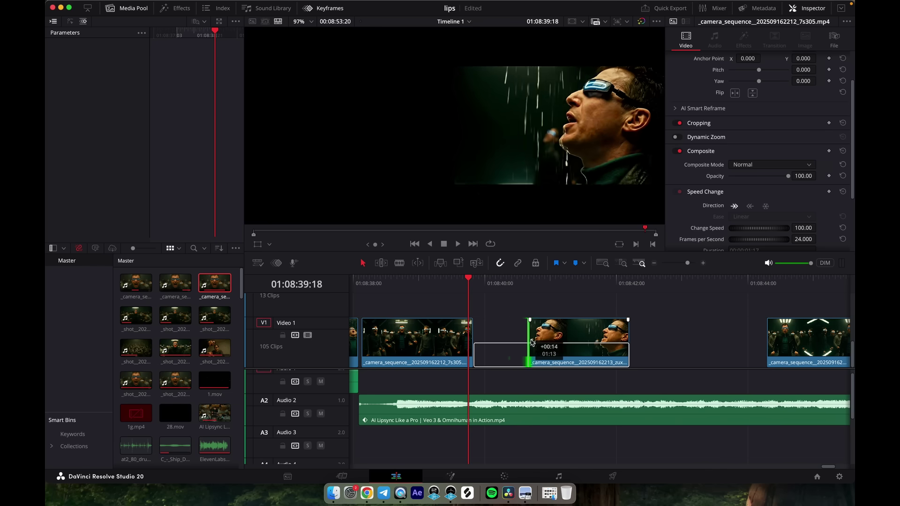
left_click(528, 279)
key("space")
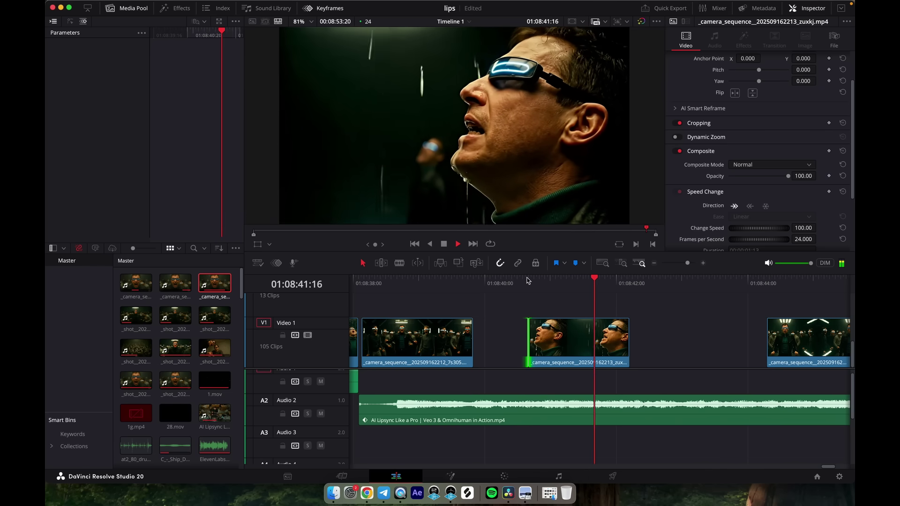
left_click(452, 283)
key("space")
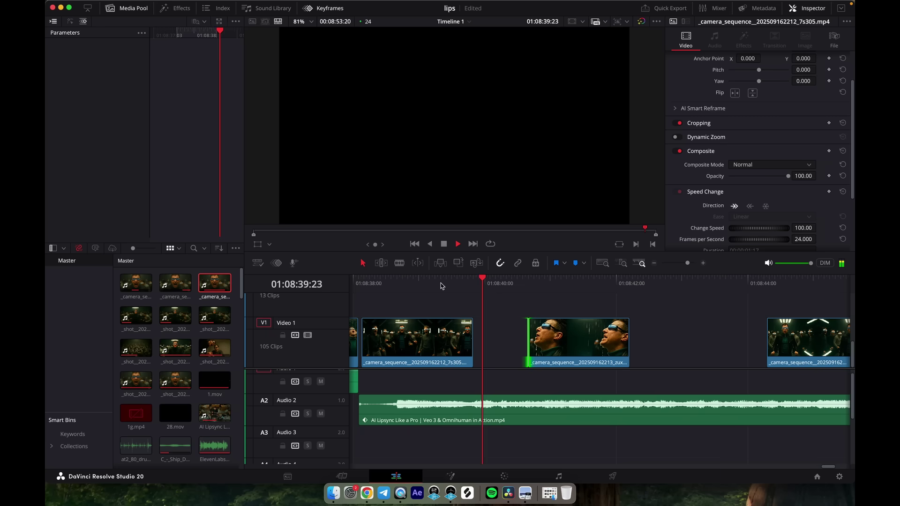
key("space")
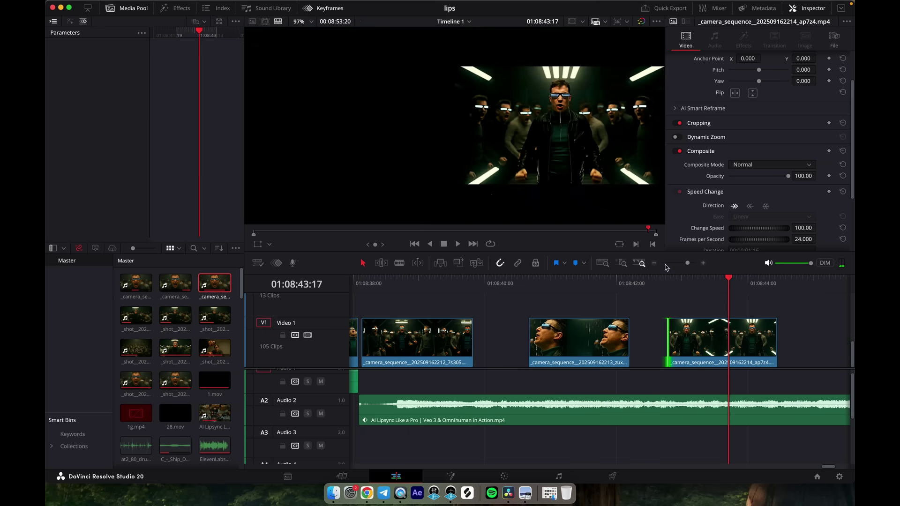
Pull the ap7z4 clip left over the gap and play it from 01:08:43:05
left_click(667, 280)
key("space")
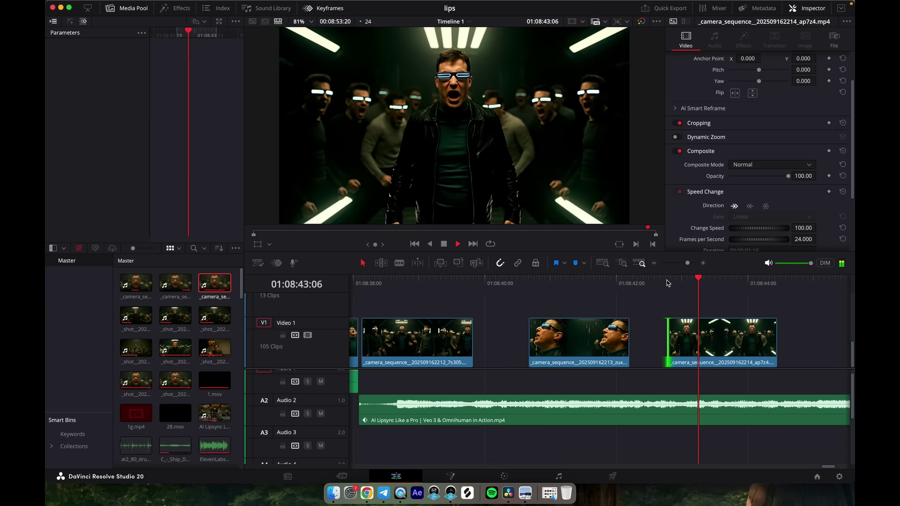
key("space")
scroll(768, 343, "right", 10)
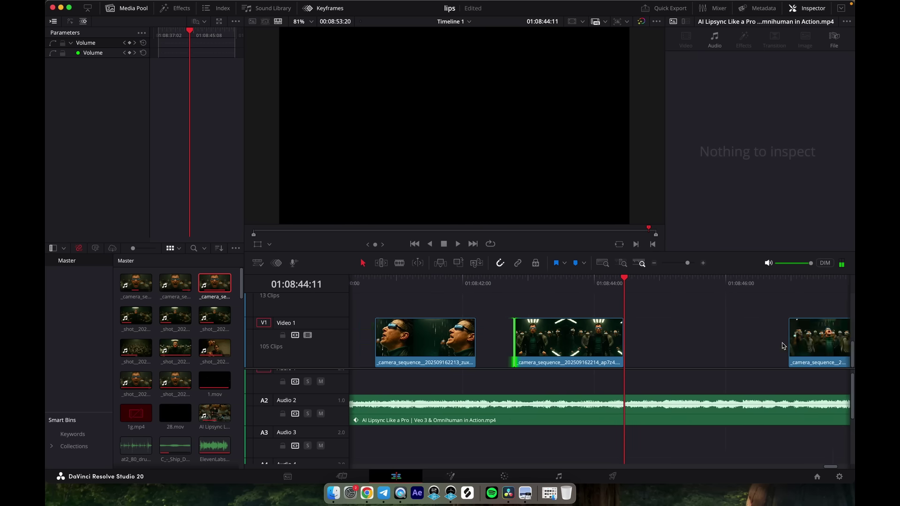
left_click_drag(779, 342, 568, 342)
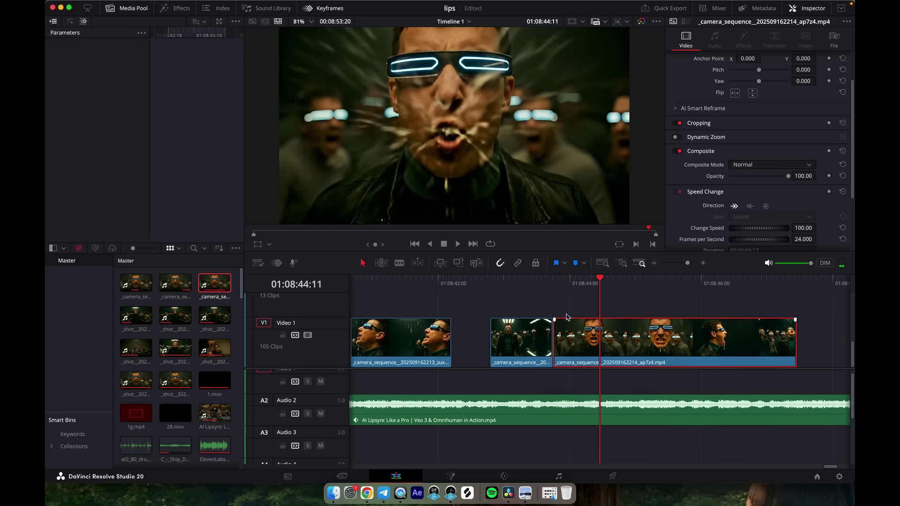
left_click(519, 283)
key("space")
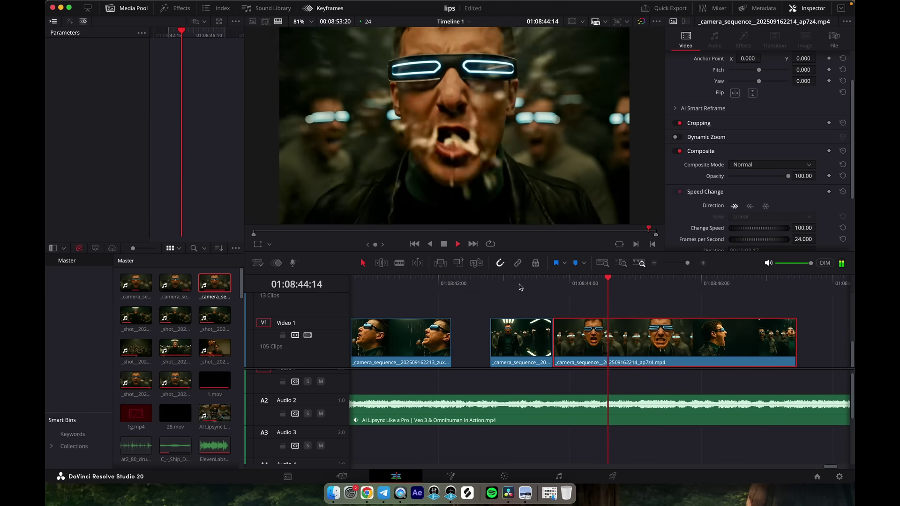
key("space")
Scrub the ap7z4 clip and trim the third clip's start to the chosen frame, then replay
left_click_drag(604, 283, 587, 295)
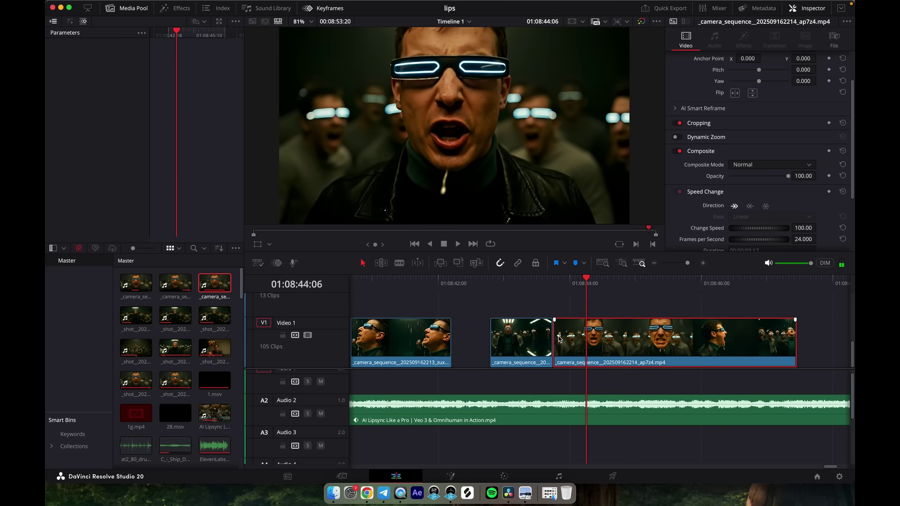
left_click_drag(559, 338, 588, 338)
key("slash")
key("slash")
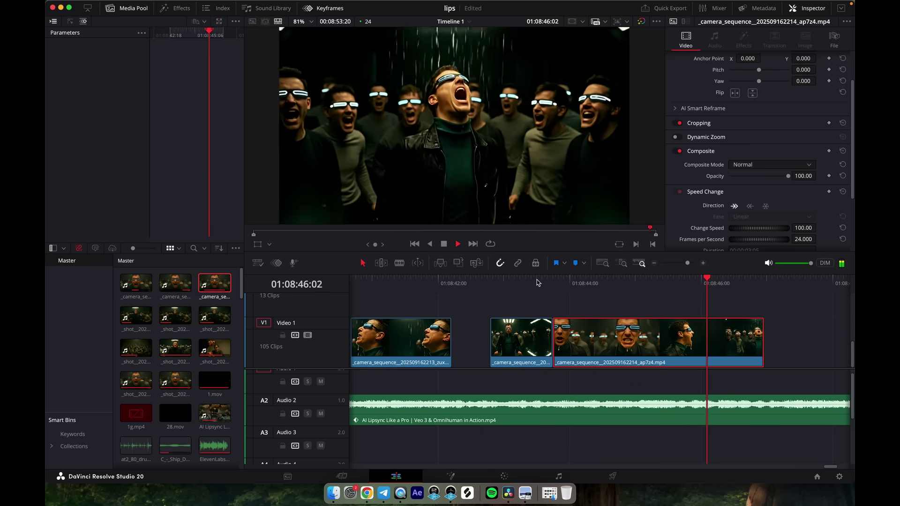
key("space")
scroll(818, 312, "right", 4)
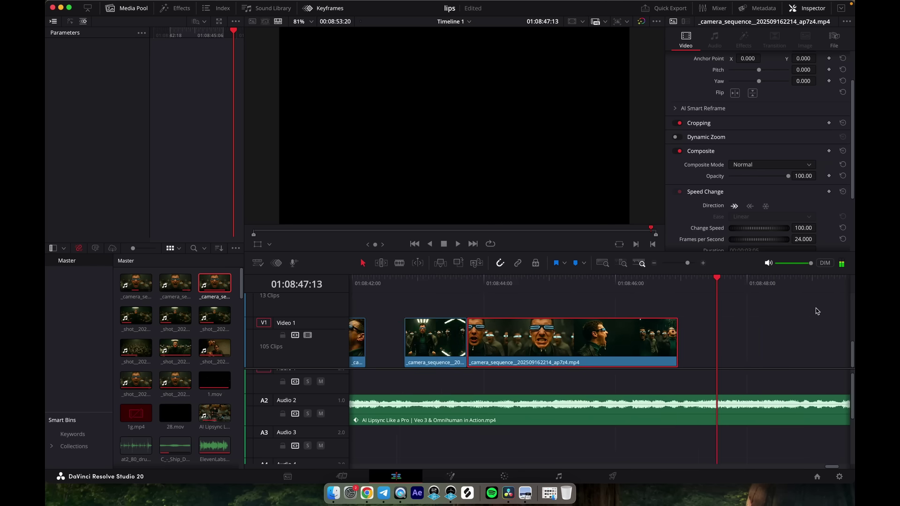
Read the OmniHuman-1.5 title and opening section of the project page
left_click_drag(687, 263, 685, 263)
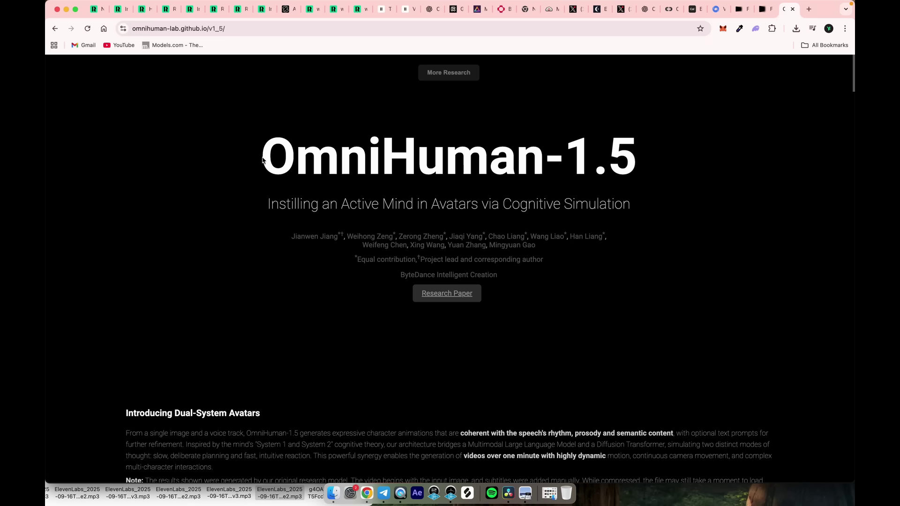
left_click_drag(263, 159, 656, 184)
left_click(585, 286)
scroll(554, 288, "down", 5)
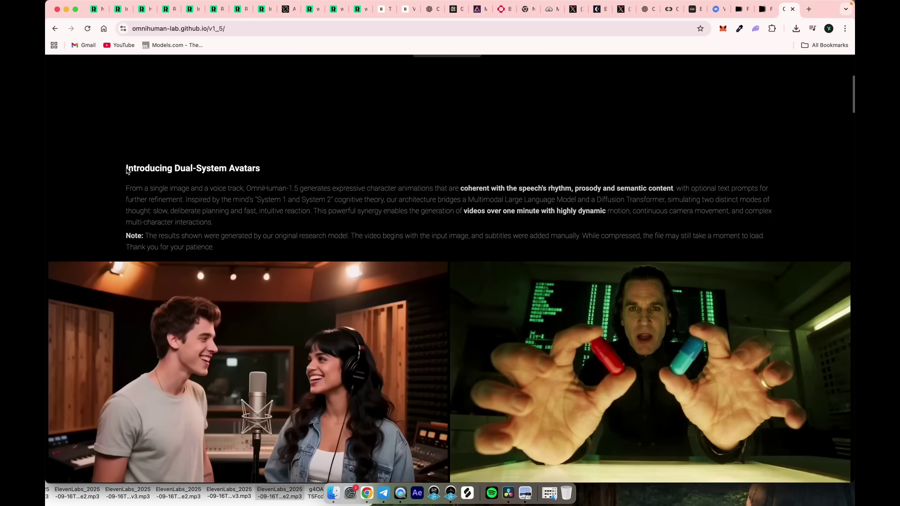
left_click_drag(126, 169, 261, 170)
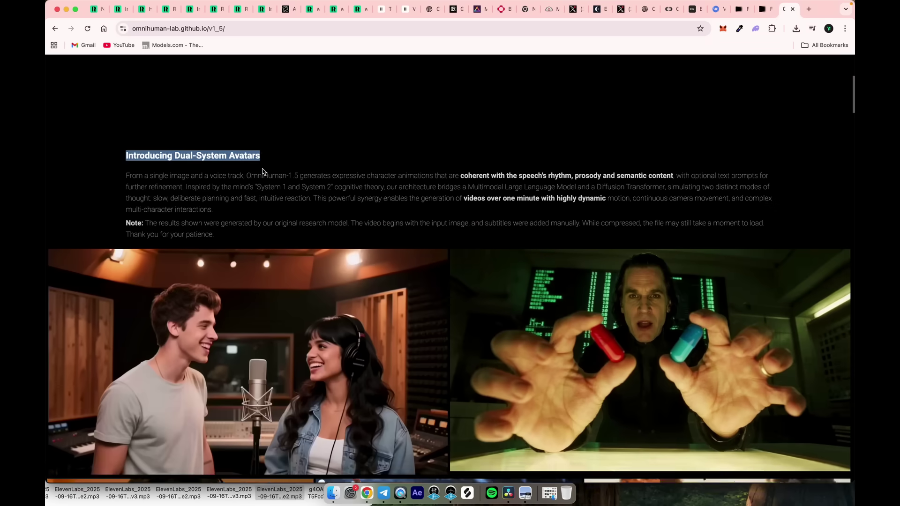
scroll(206, 257, "down", 3)
scroll(64, 341, "down", 6)
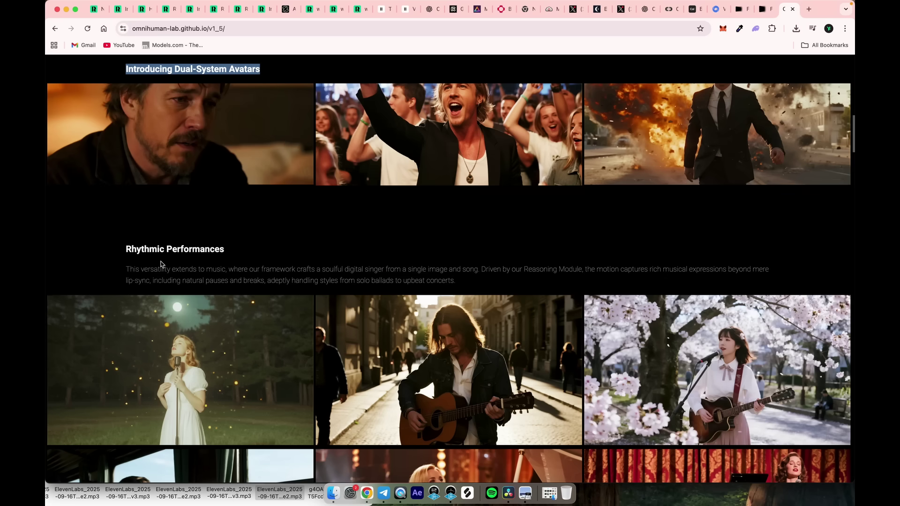
Scroll through the middle demo sections, highlighting each section heading
left_click_drag(127, 253, 242, 253)
scroll(242, 256, "down", 10)
left_click_drag(123, 276, 249, 277)
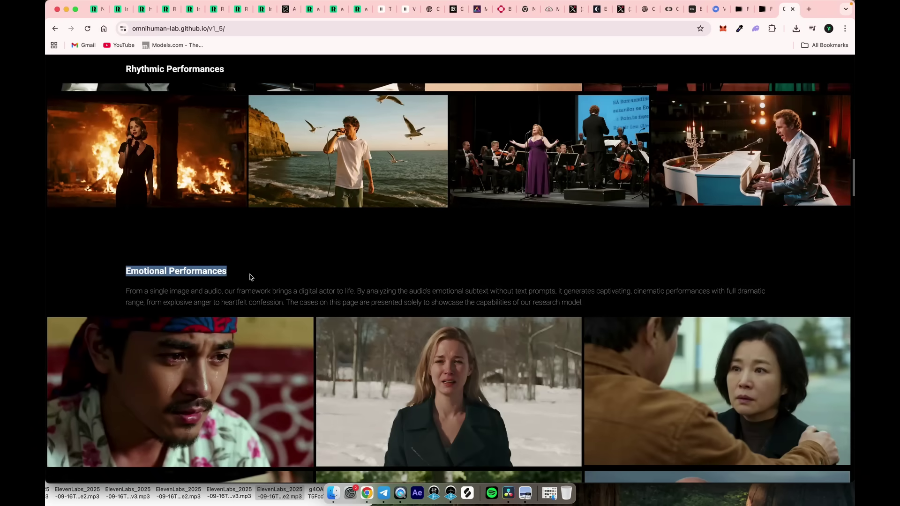
scroll(250, 276, "down", 1)
scroll(250, 277, "down", 4)
left_click_drag(124, 244, 287, 243)
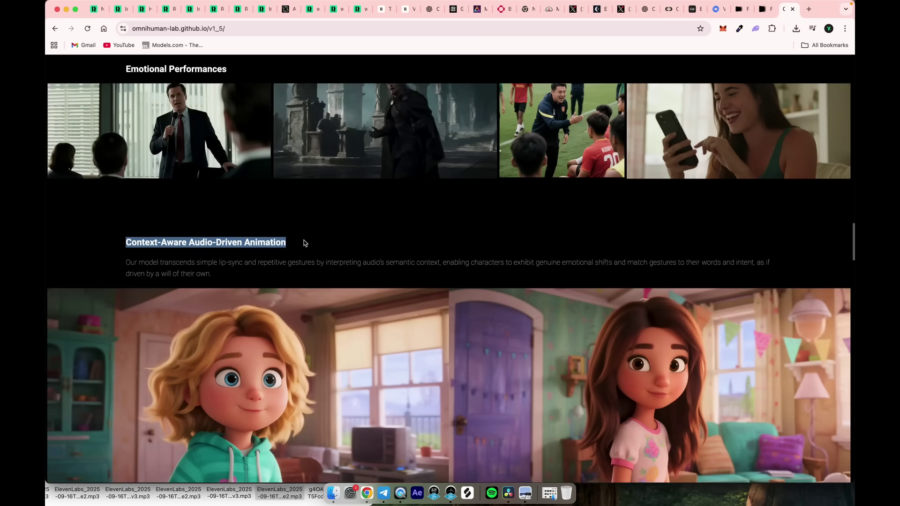
scroll(304, 243, "down", 4)
scroll(303, 243, "down", 9)
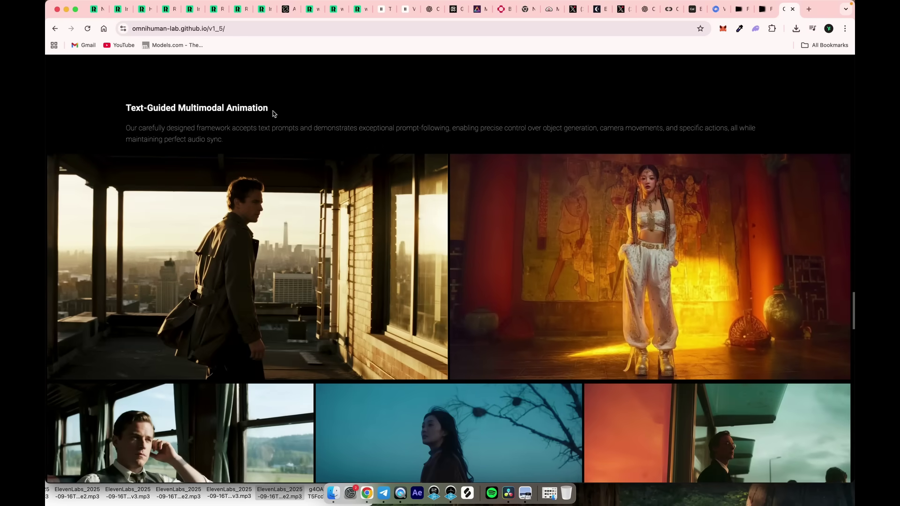
Read on from Text-Guided Multimodal Animation down to the multi-person performances
left_click_drag(202, 108, 109, 111)
scroll(130, 137, "down", 8)
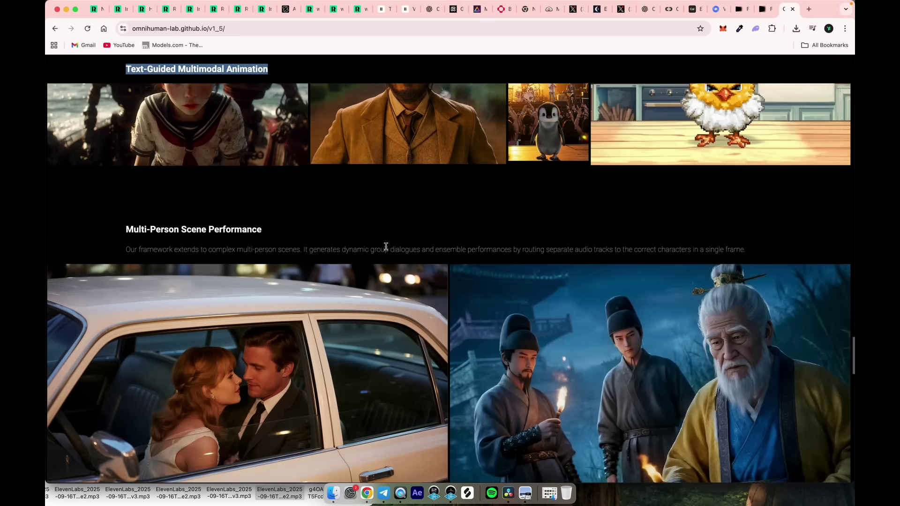
left_click_drag(336, 187, 50, 187)
scroll(300, 294, "down", 10)
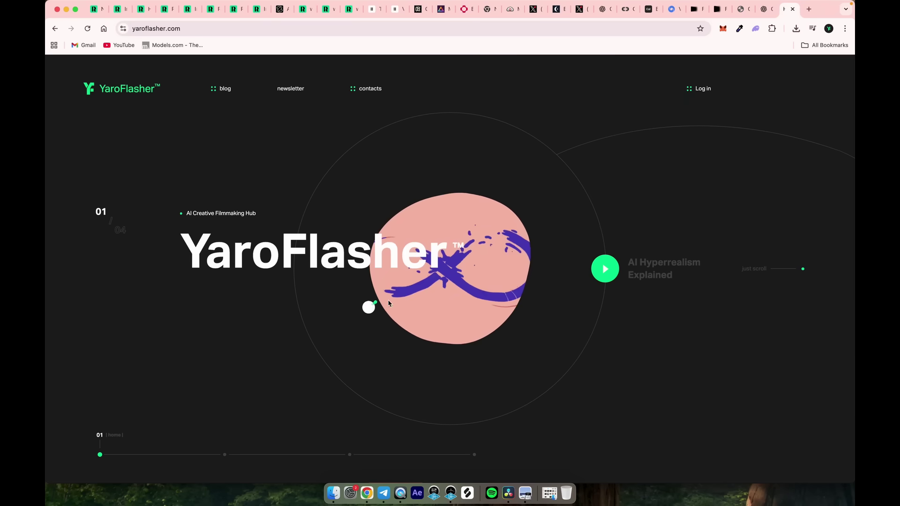
Open the 'AI Lip Sync Like a Pro' post and scroll through its crowd images and prompts
scroll(663, 268, "down", 2)
left_click(663, 270)
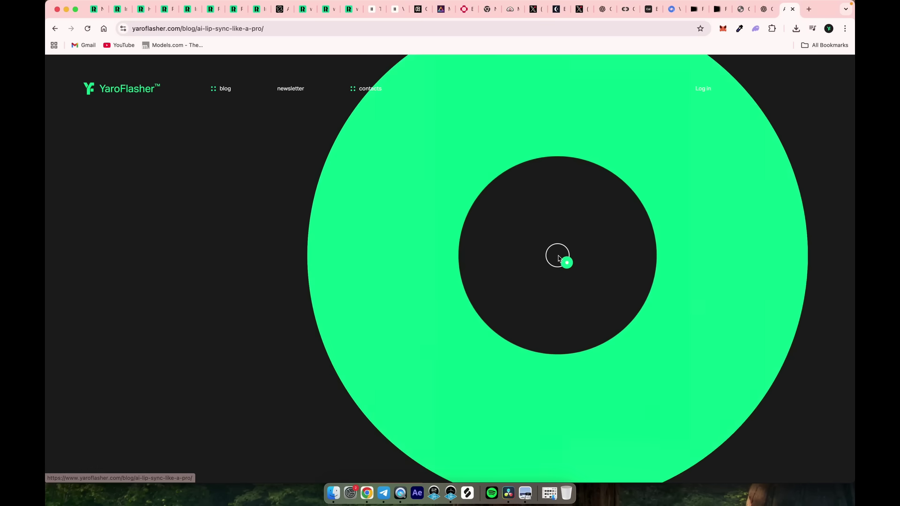
scroll(557, 256, "down", 10)
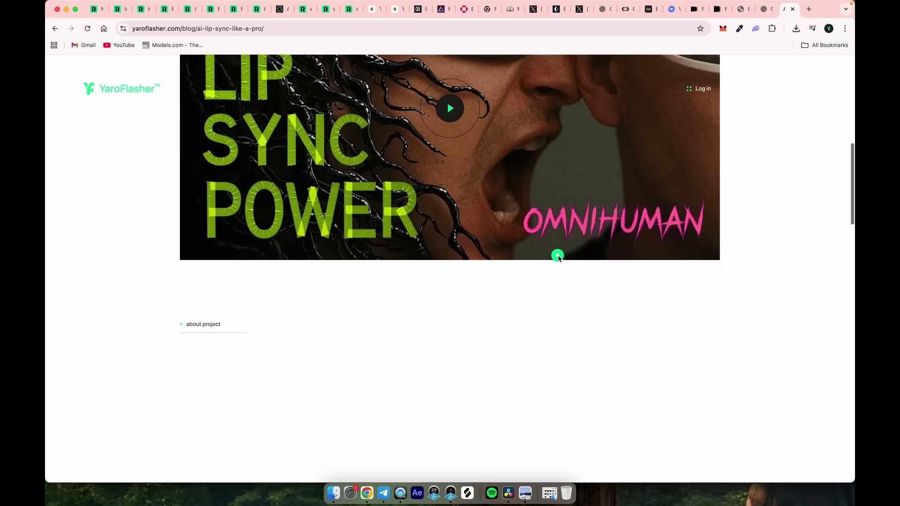
scroll(557, 256, "down", 10)
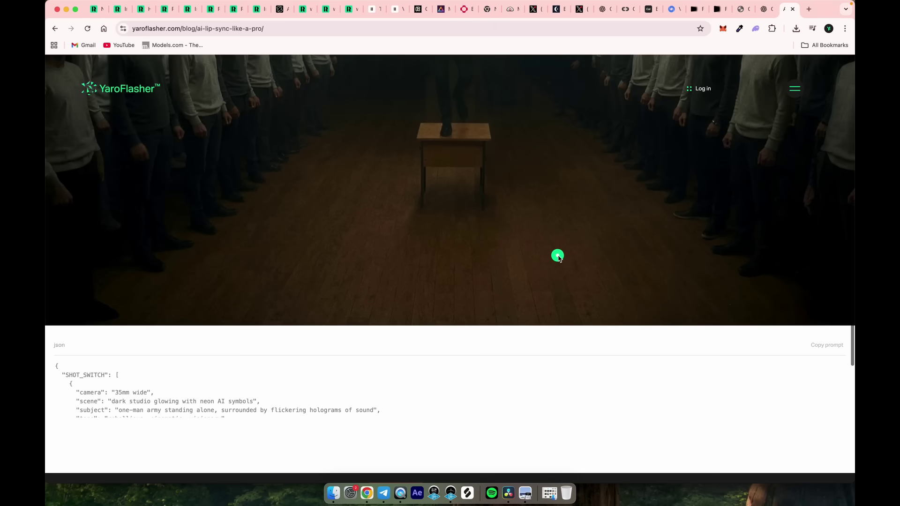
scroll(523, 149, "down", 10)
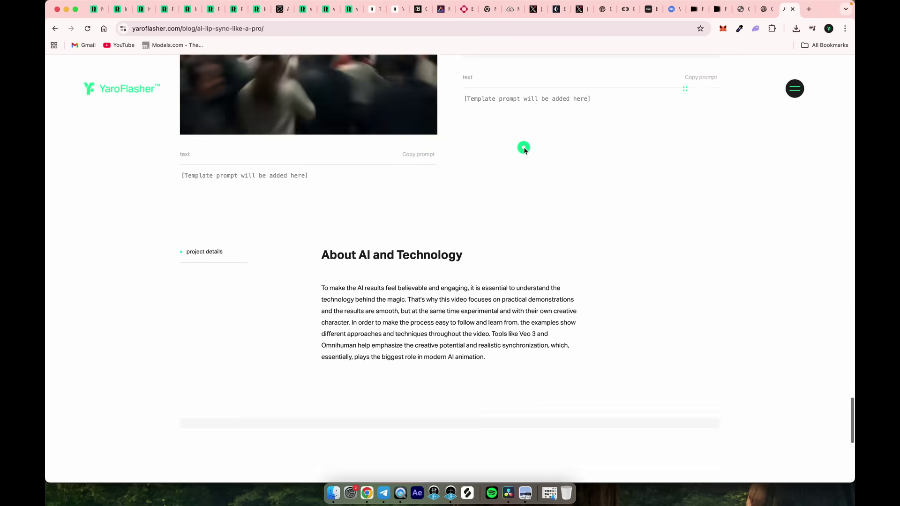
scroll(523, 149, "down", 5)
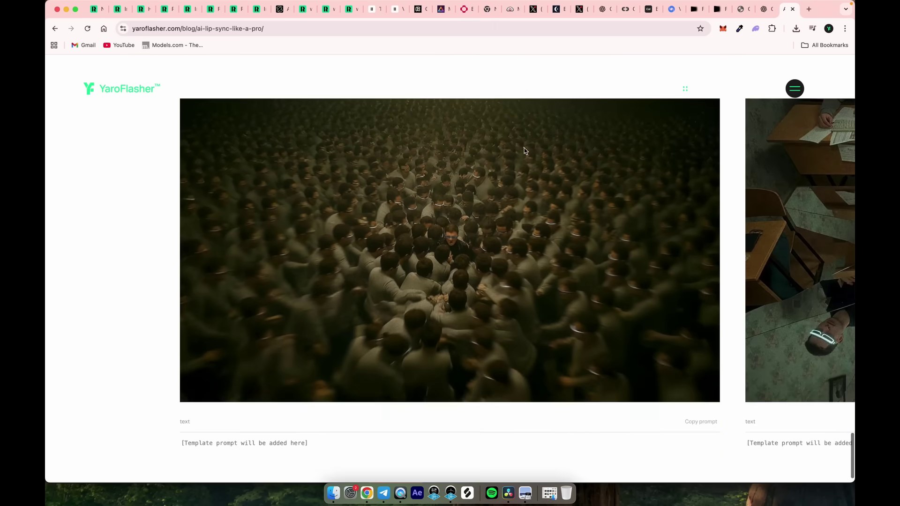